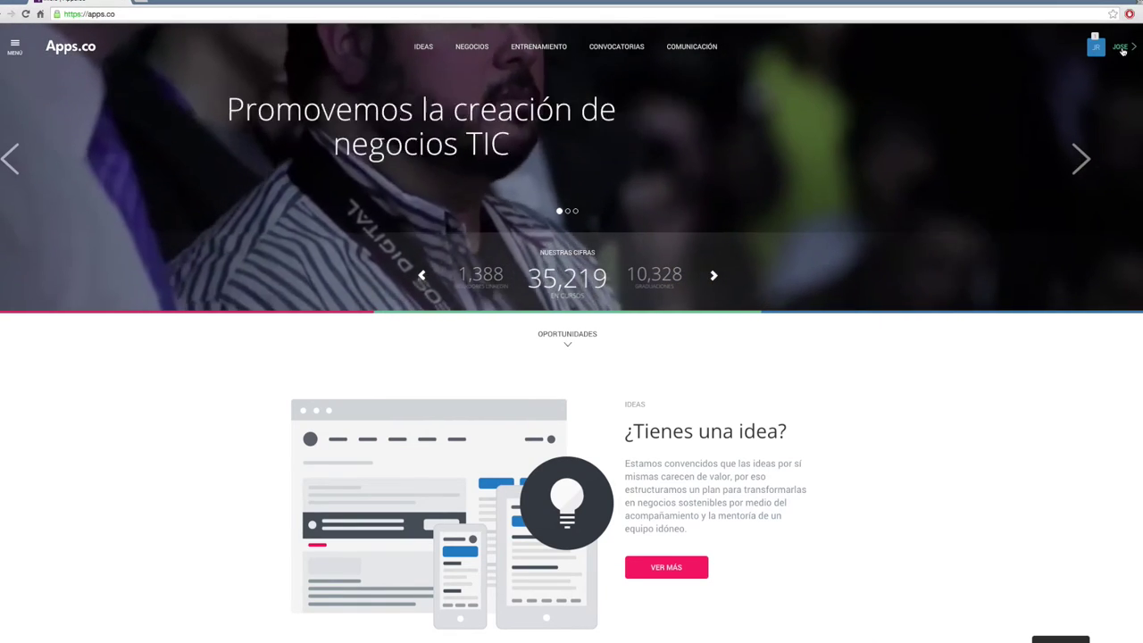
- Open the dashboard of the prueba-Apps venture and review its progress bar and weekly indicator table
left_click(1120, 49)
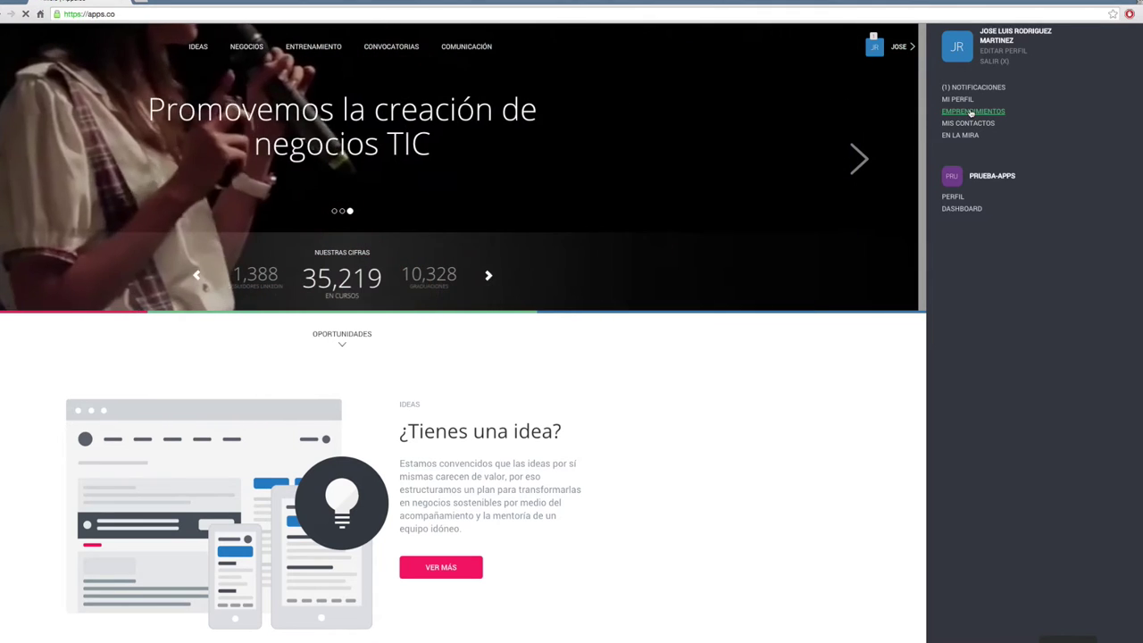
left_click(971, 113)
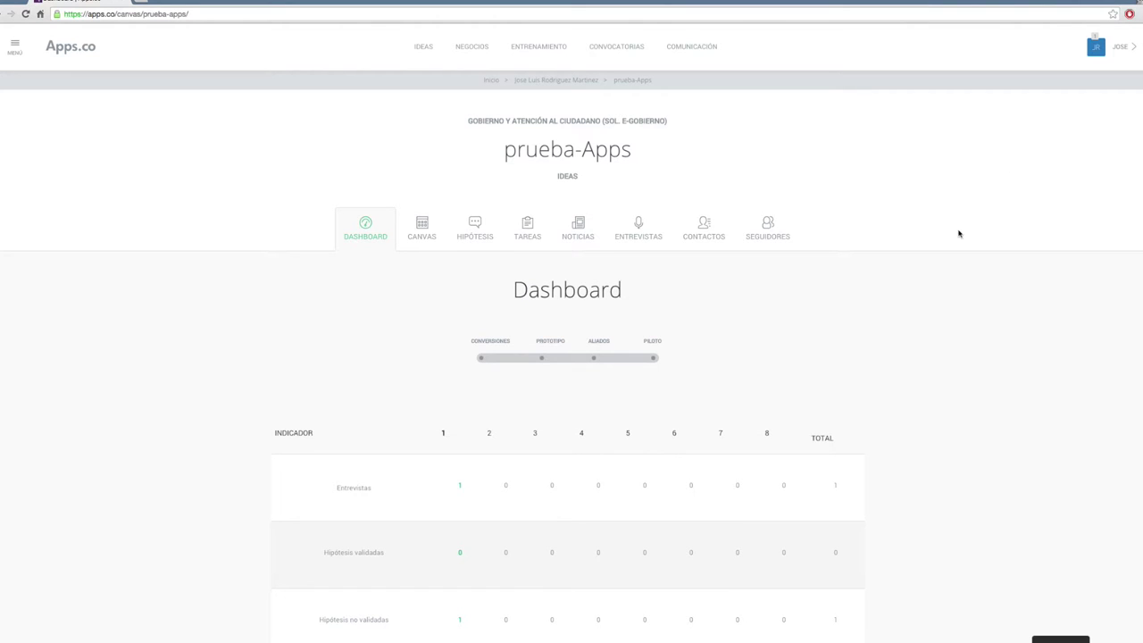
scroll(949, 263, "down", 2)
scroll(949, 263, "up", 2)
scroll(668, 280, "down", 10)
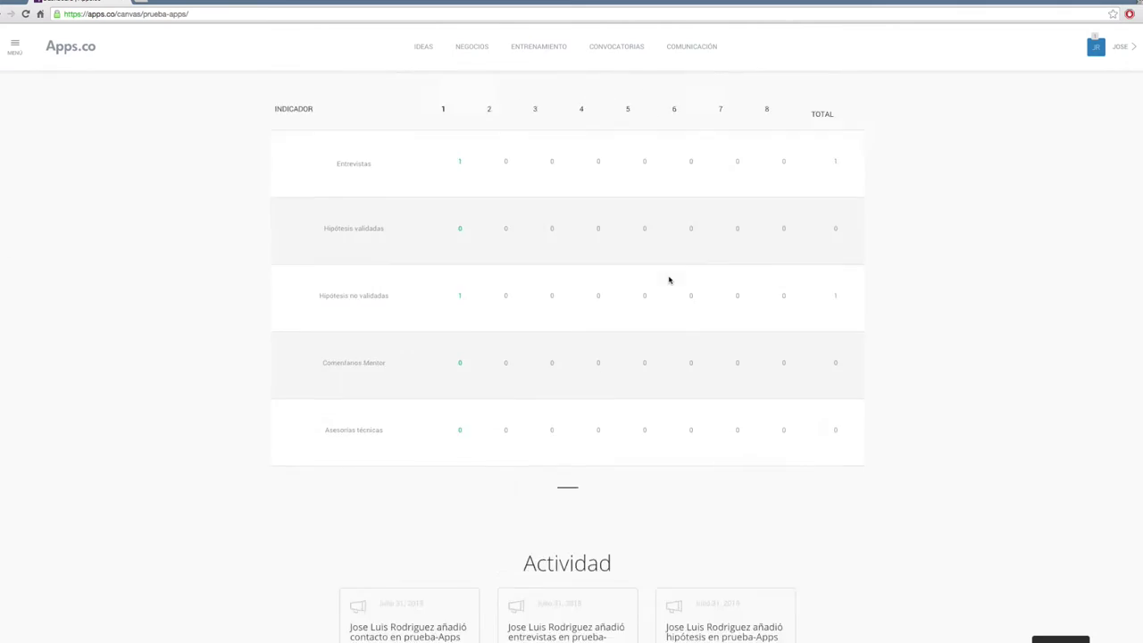
scroll(669, 280, "up", 6)
scroll(669, 280, "up", 5)
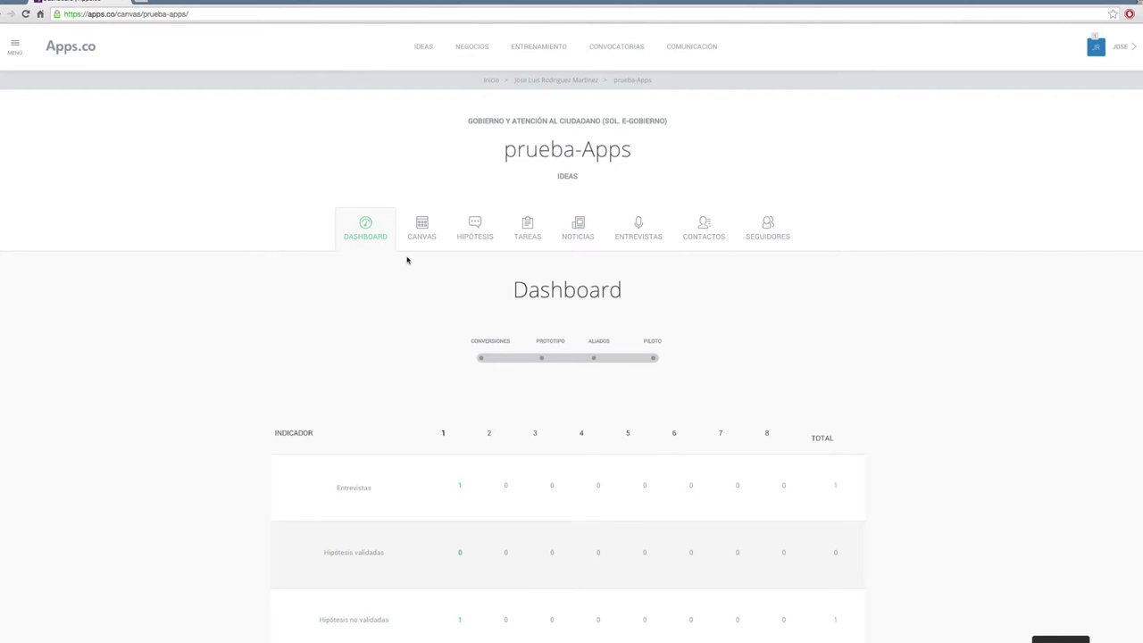
scroll(498, 265, "down", 2)
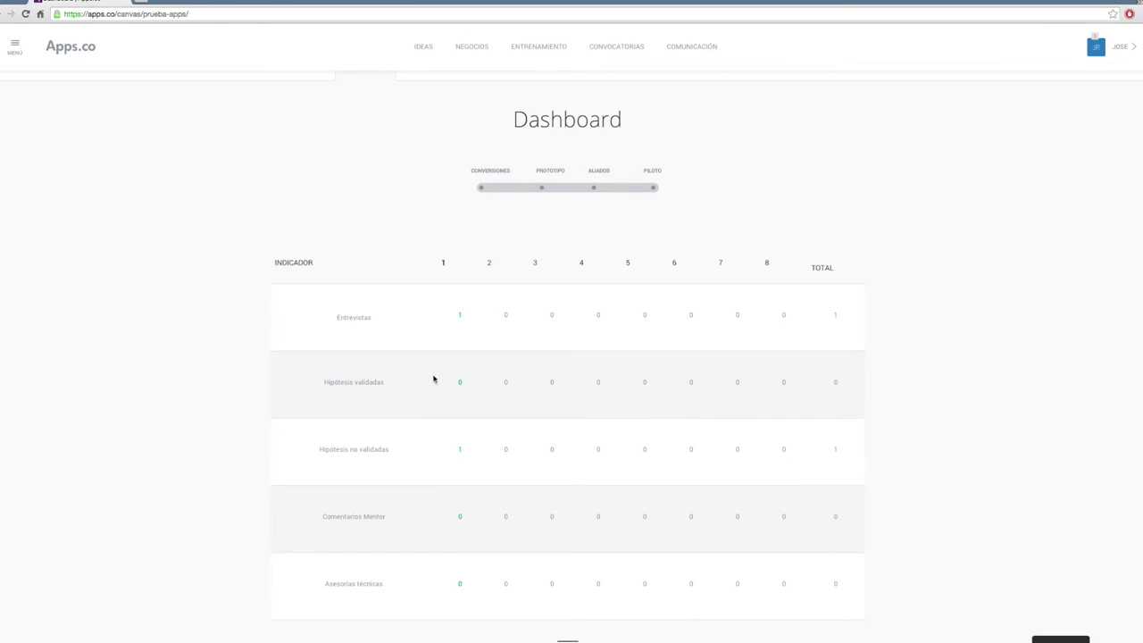
scroll(461, 304, "down", 1)
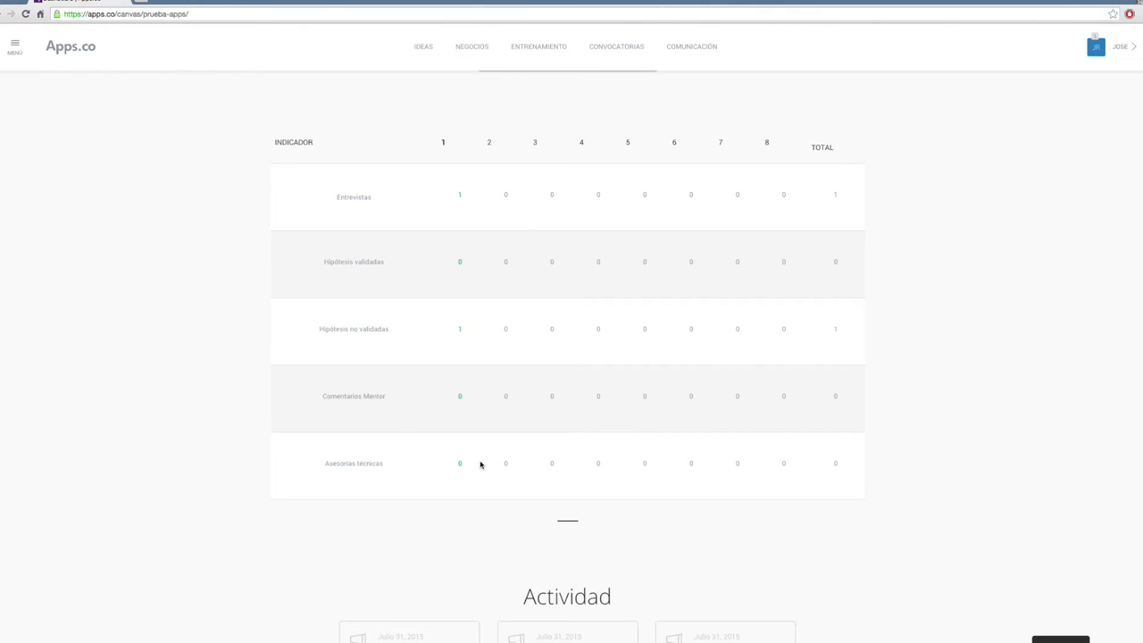
- Examine the dashboard's activity feed, team members and mentors
scroll(479, 459, "down", 5)
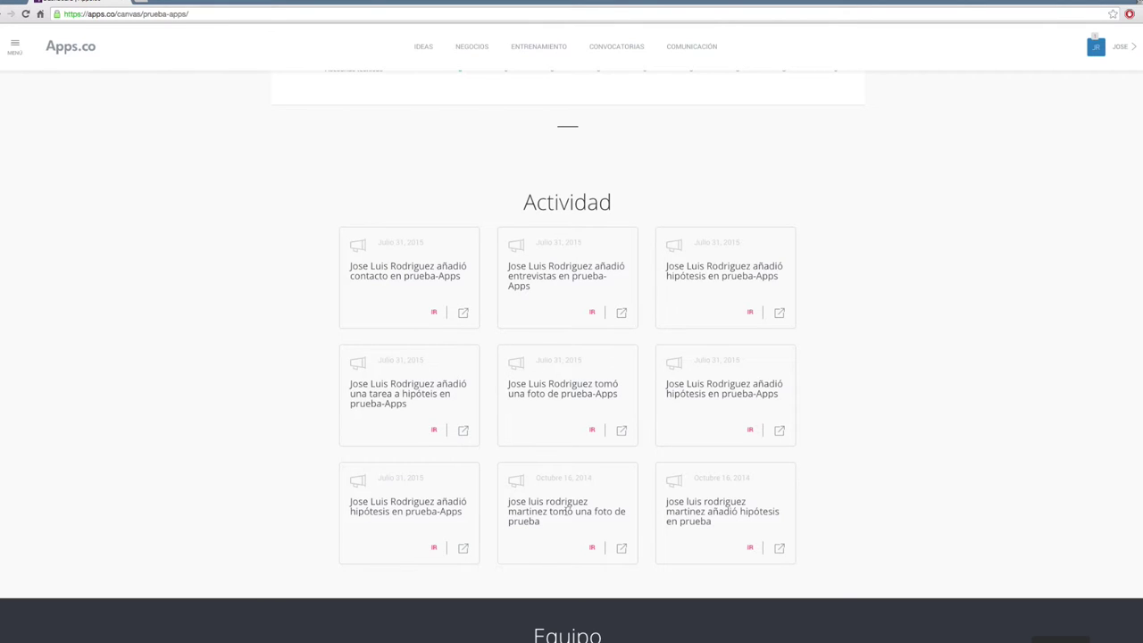
scroll(750, 496, "down", 6)
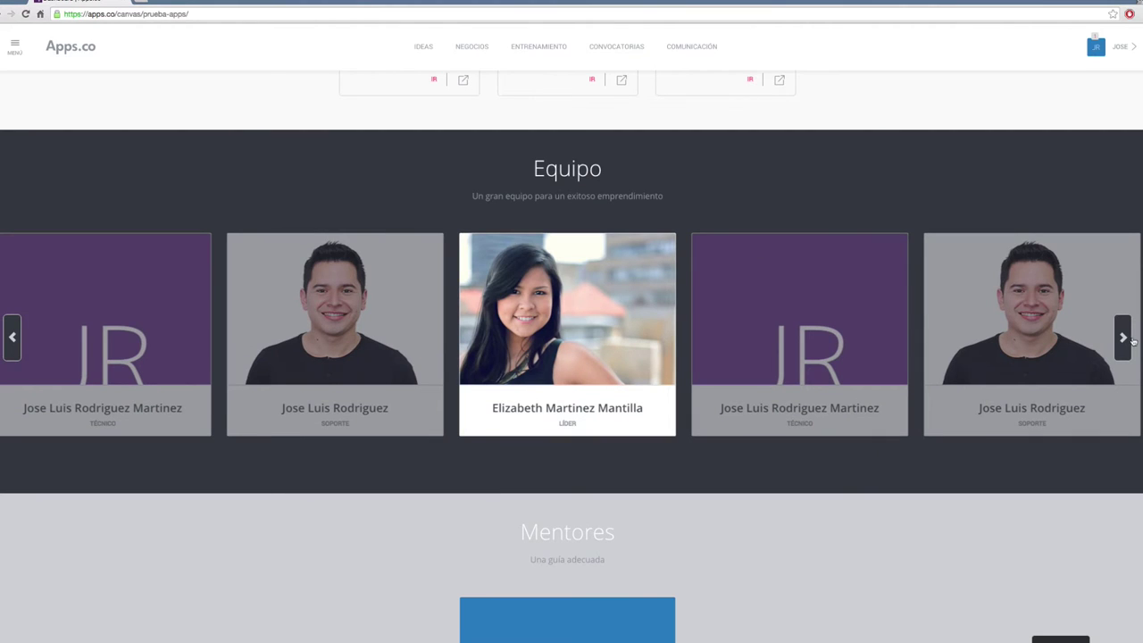
left_click(1124, 338)
left_click(1122, 336)
scroll(1115, 290, "down", 3)
scroll(1111, 289, "down", 2)
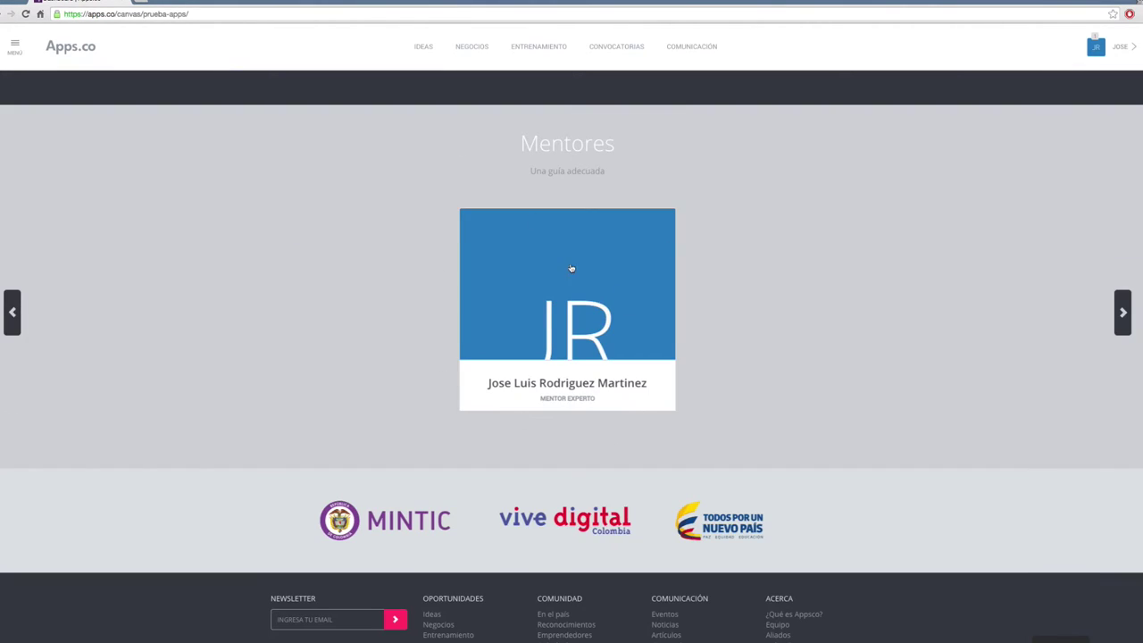
scroll(571, 268, "up", 20)
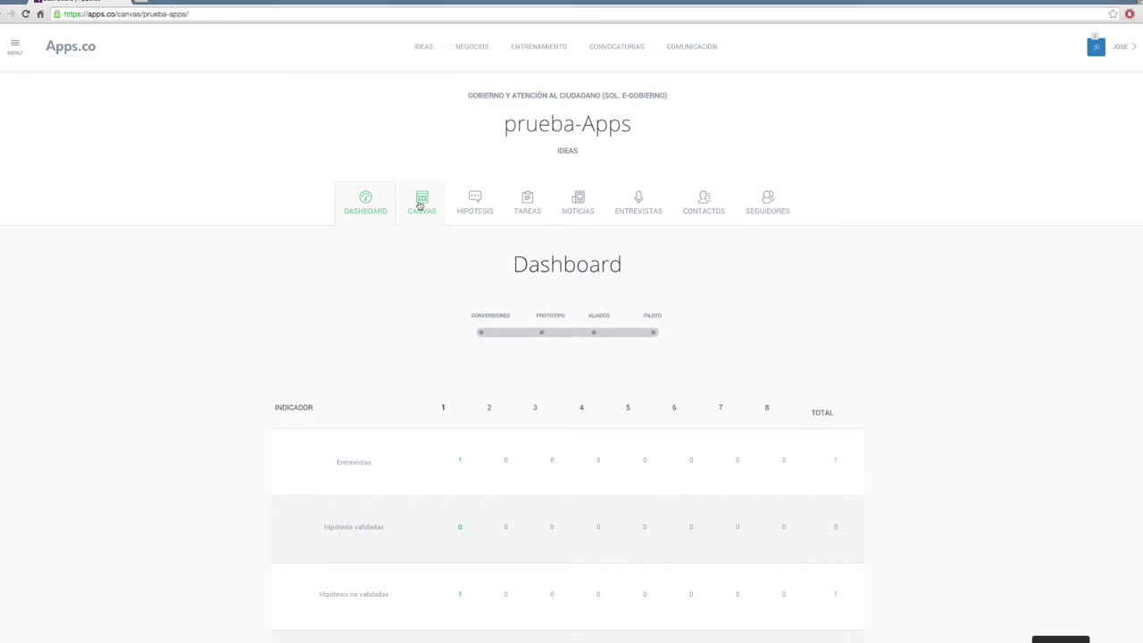
- Open the venture's Canvas for Semana 1 and look over its segments
left_click(426, 207)
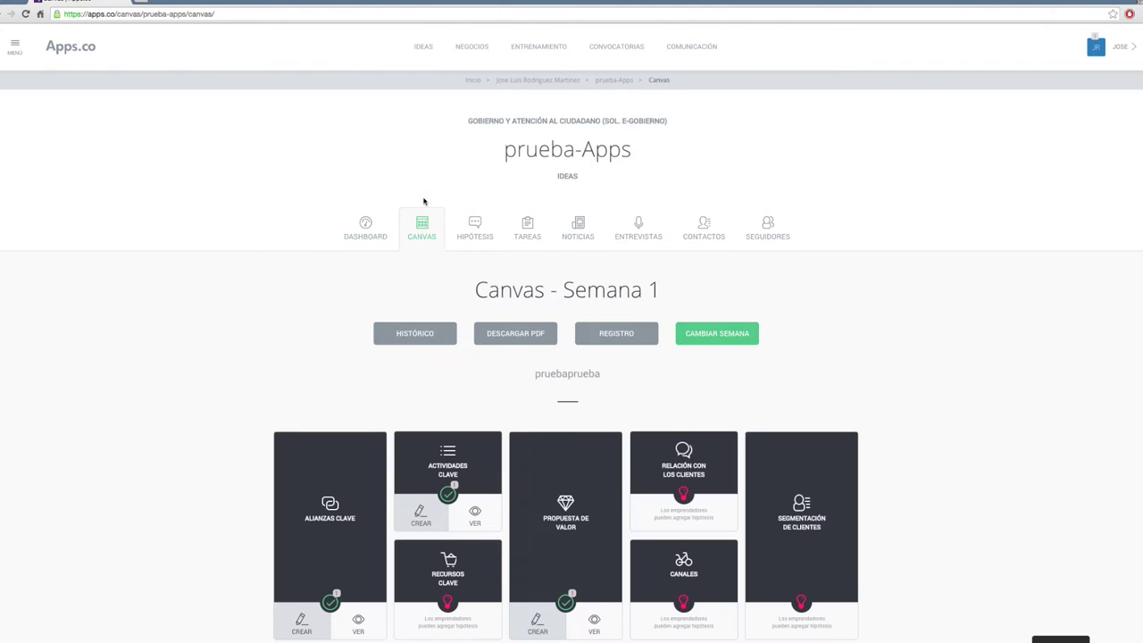
scroll(721, 273, "down", 3)
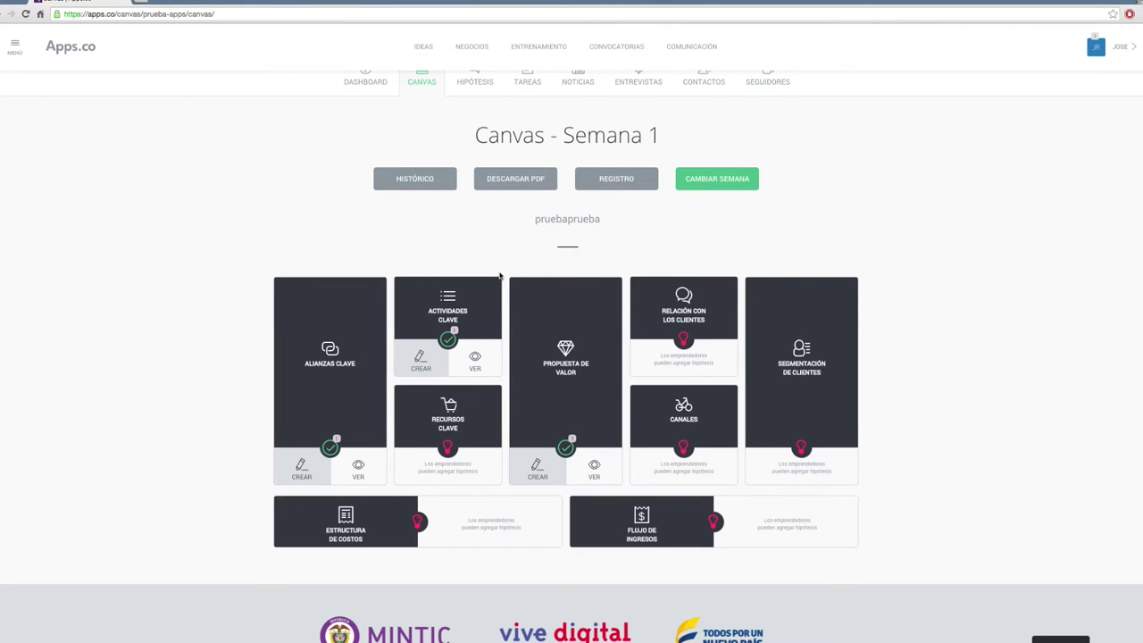
scroll(501, 277, "up", 1)
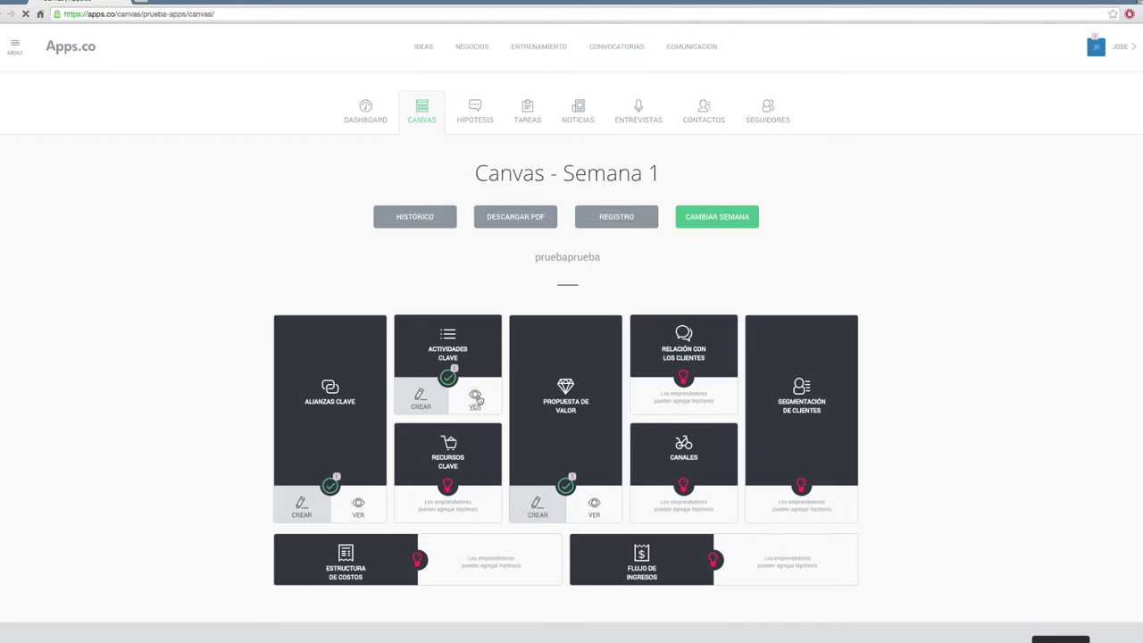
- View the hypotheses created under Actividades Clave and open the one named "prueba"
left_click(476, 399)
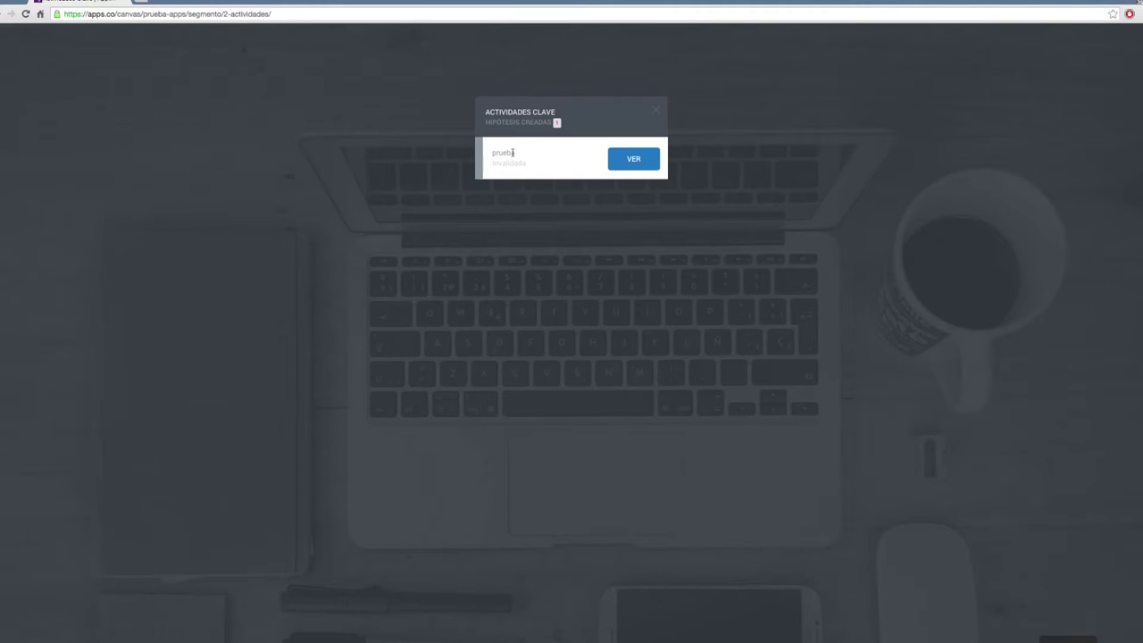
left_click_drag(512, 149, 485, 152)
left_click(534, 161)
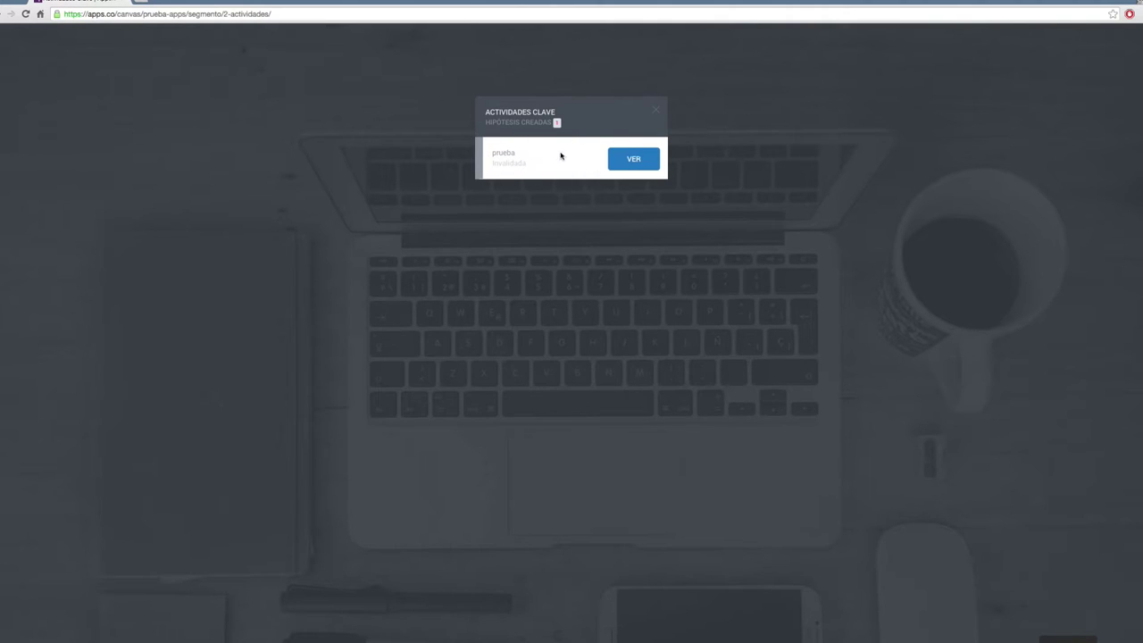
left_click(634, 160)
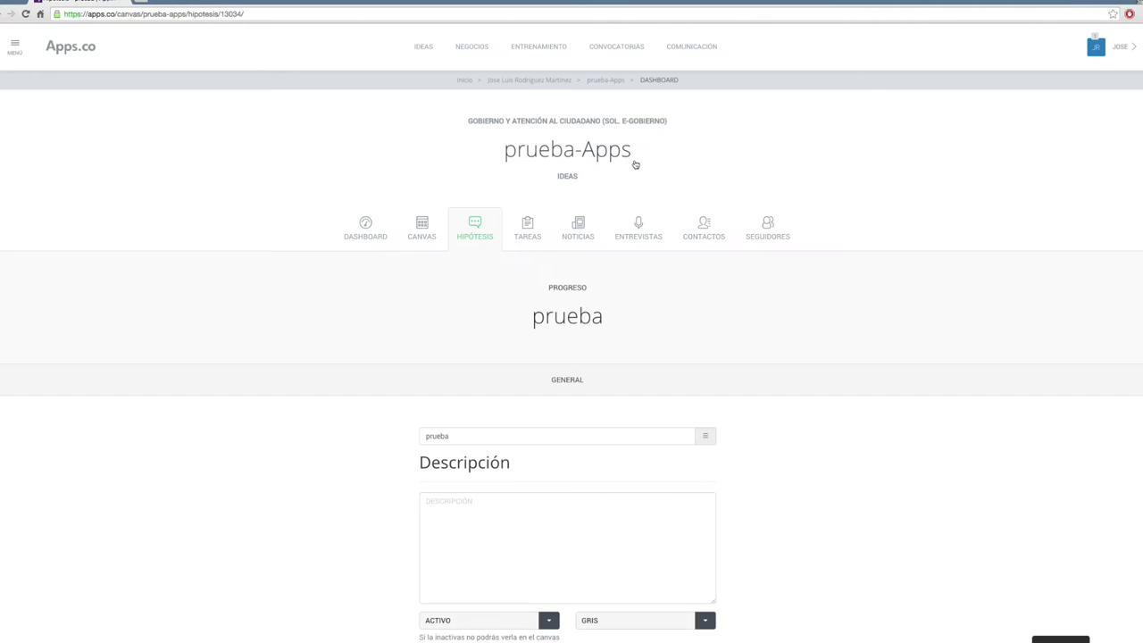
- Examine the hypothesis page: name, description, active setting, colour, status, active tasks, documents and other hypotheses
scroll(765, 286, "down", 3)
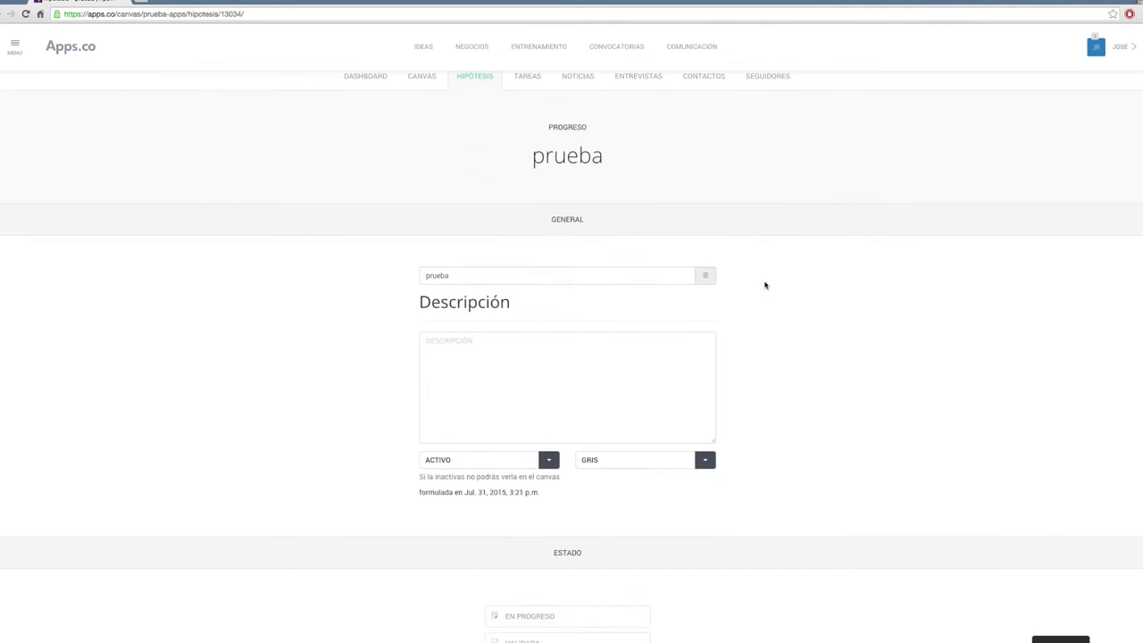
scroll(765, 285, "down", 2)
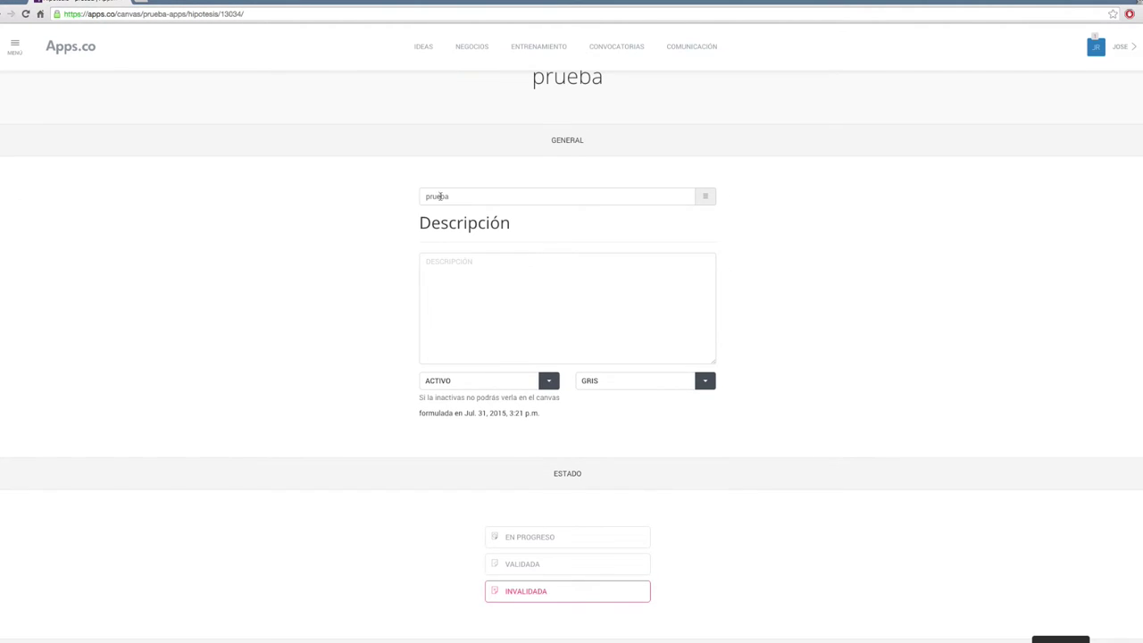
scroll(614, 257, "down", 1)
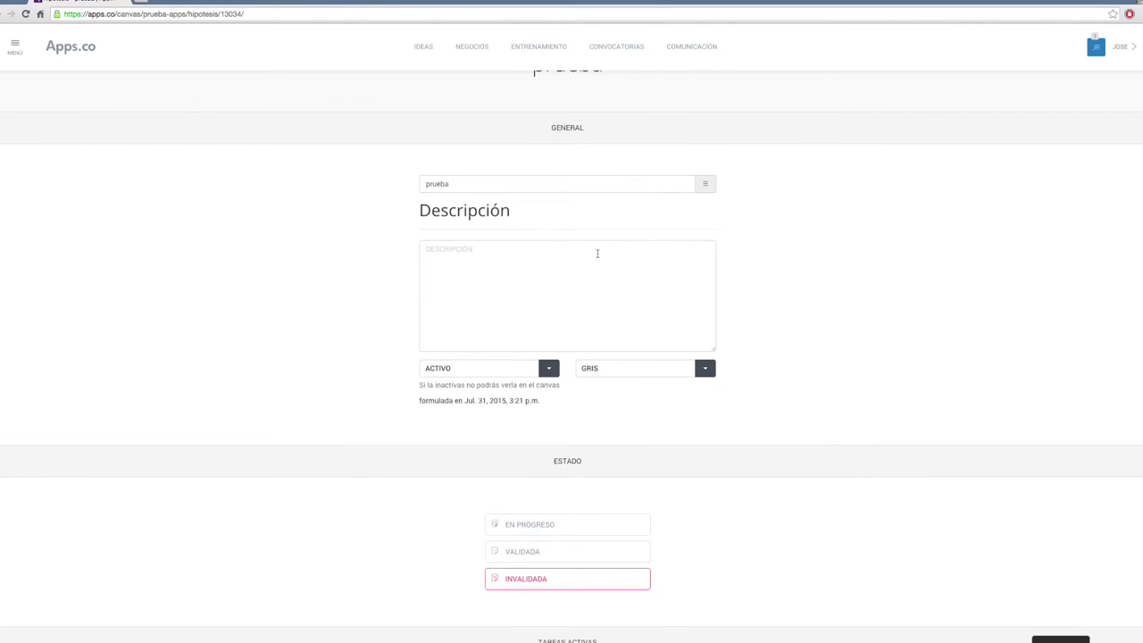
scroll(537, 307, "down", 2)
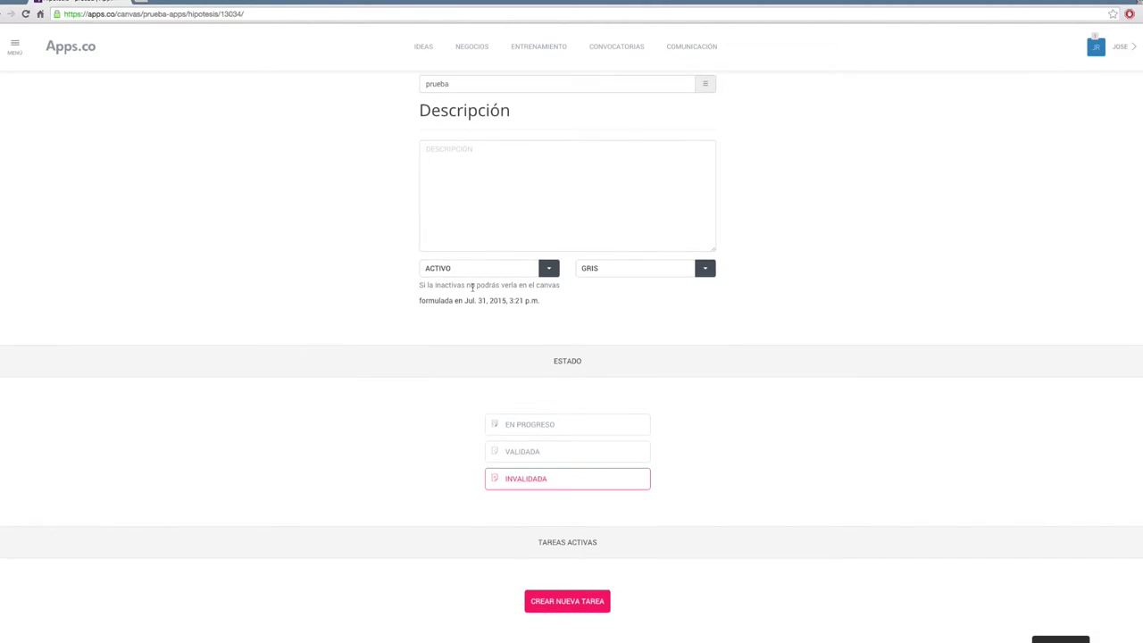
scroll(687, 263, "down", 1)
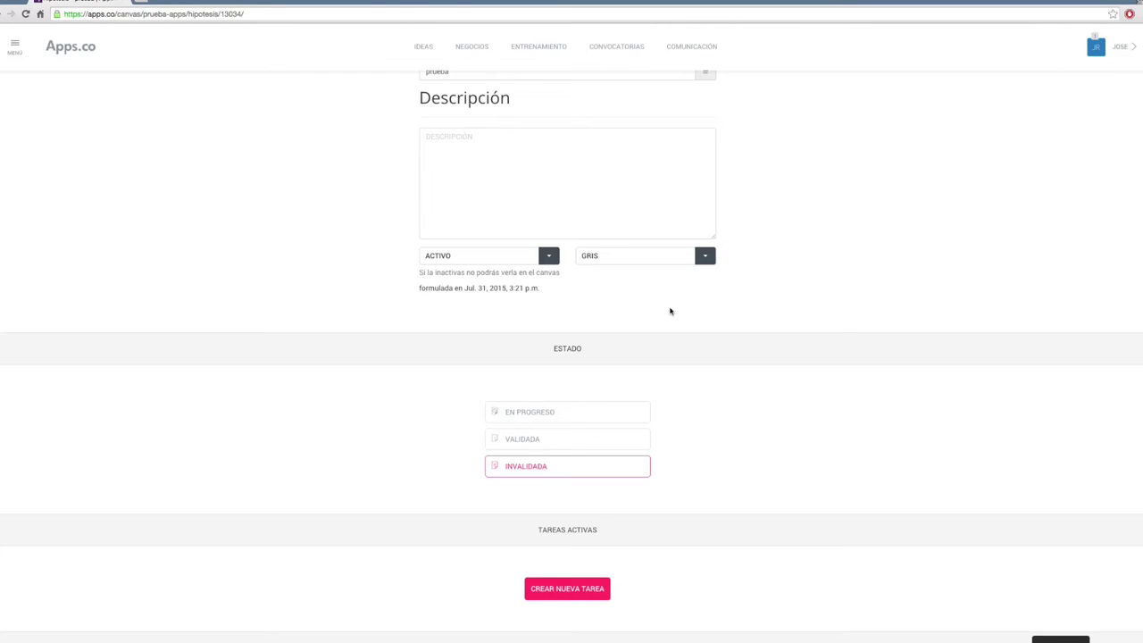
scroll(671, 310, "down", 4)
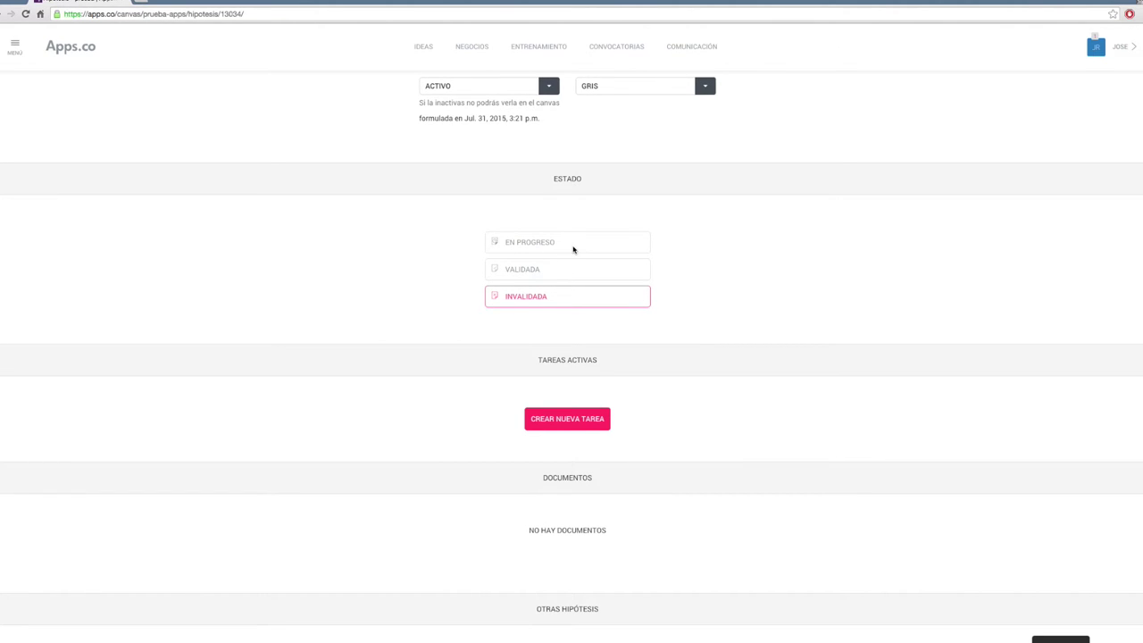
scroll(622, 268, "down", 3)
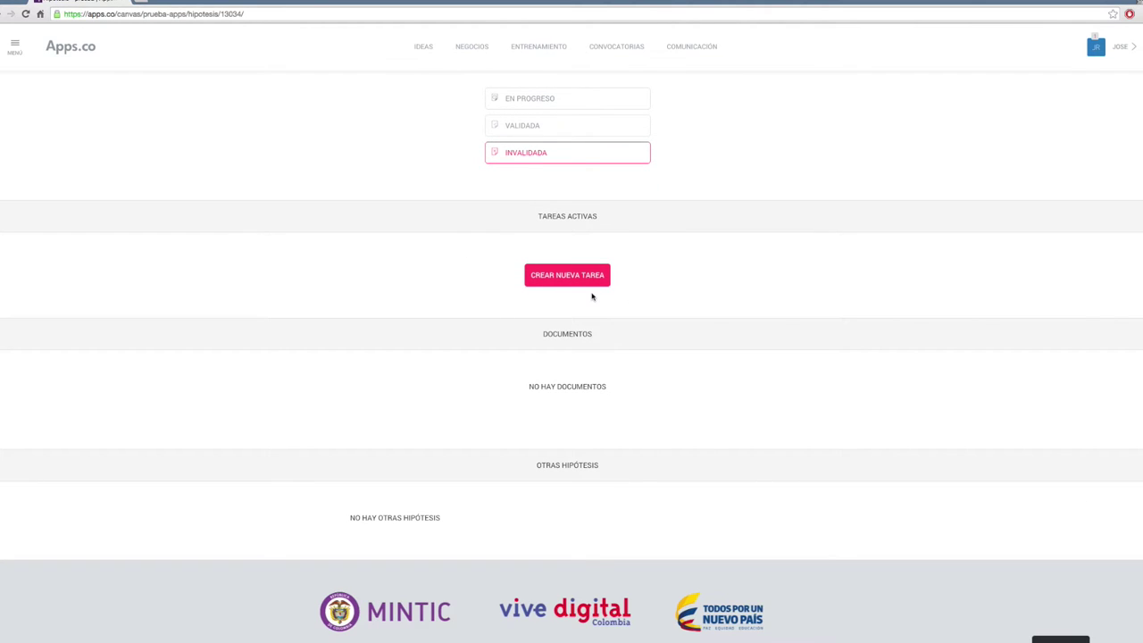
scroll(594, 294, "up", 5)
scroll(594, 294, "up", 2)
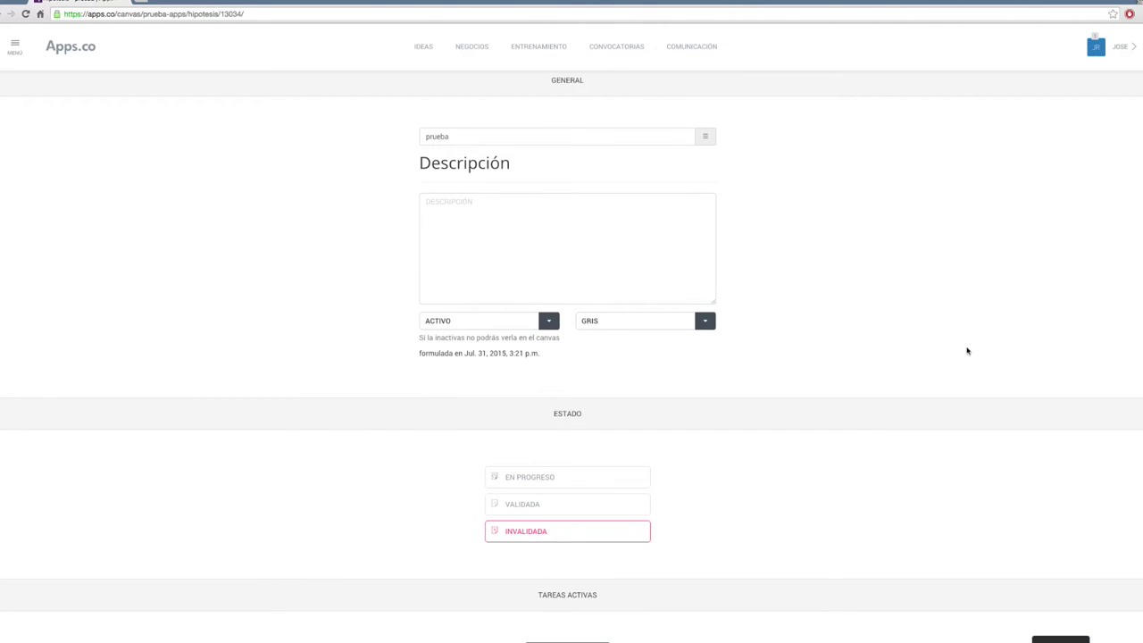
- Start a new task for the "prueba" hypothesis with title "ioyiuyiutyiu" and description "uytiuytuytiuyt"
scroll(725, 408, "down", 2)
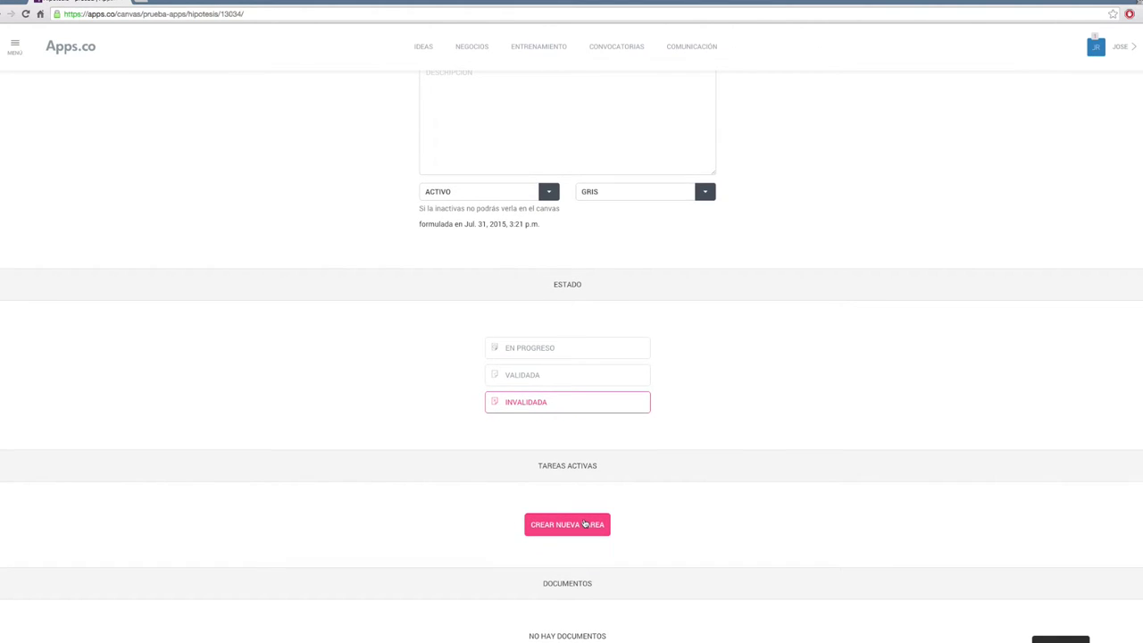
scroll(692, 500, "down", 1)
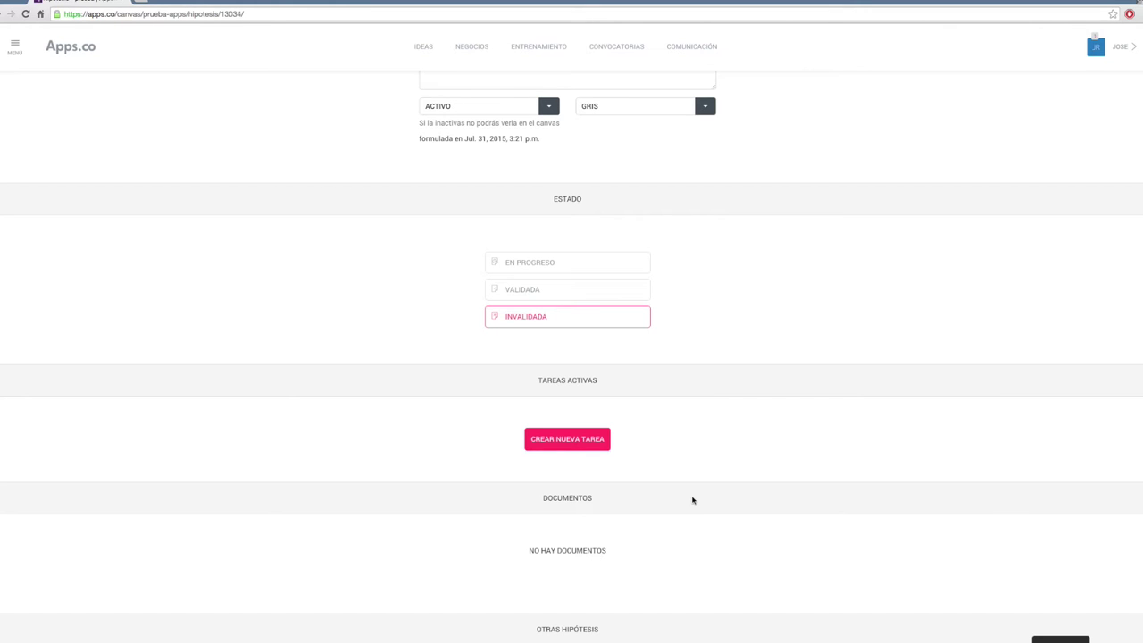
left_click(546, 440)
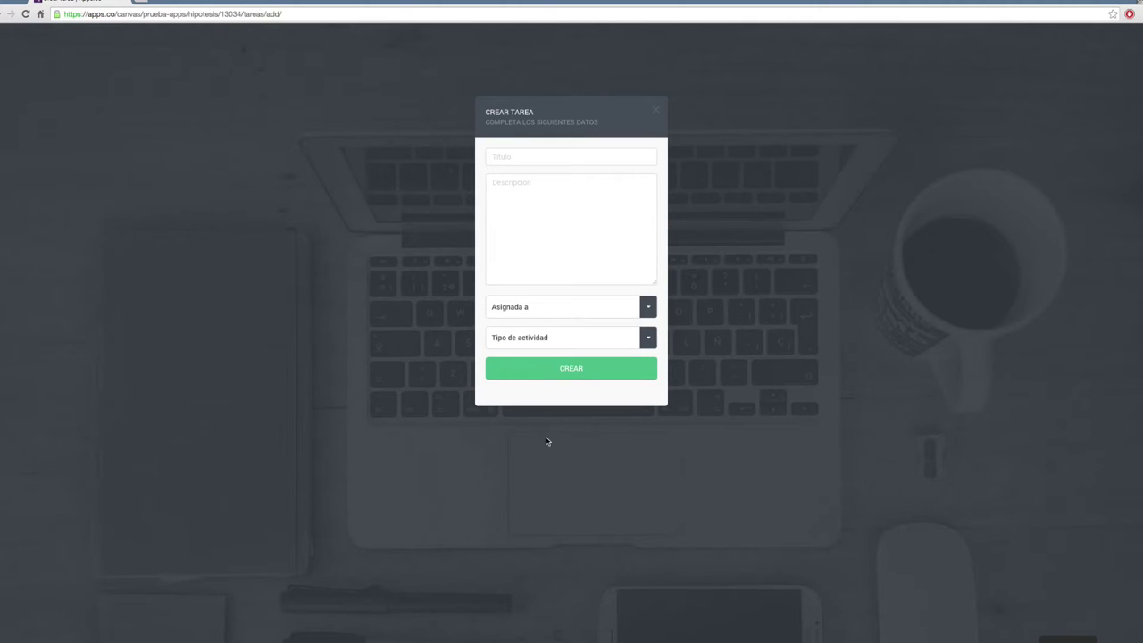
left_click(559, 159)
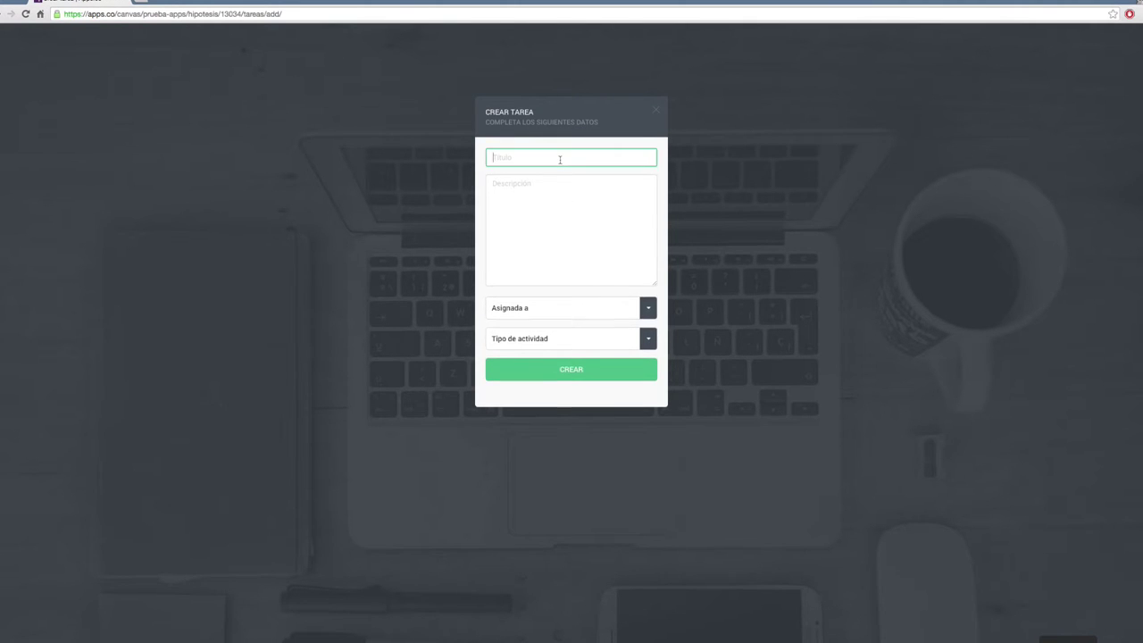
type("ioyiuyiutyiu")
left_click(564, 195)
type("uytiuytuytiuyt")
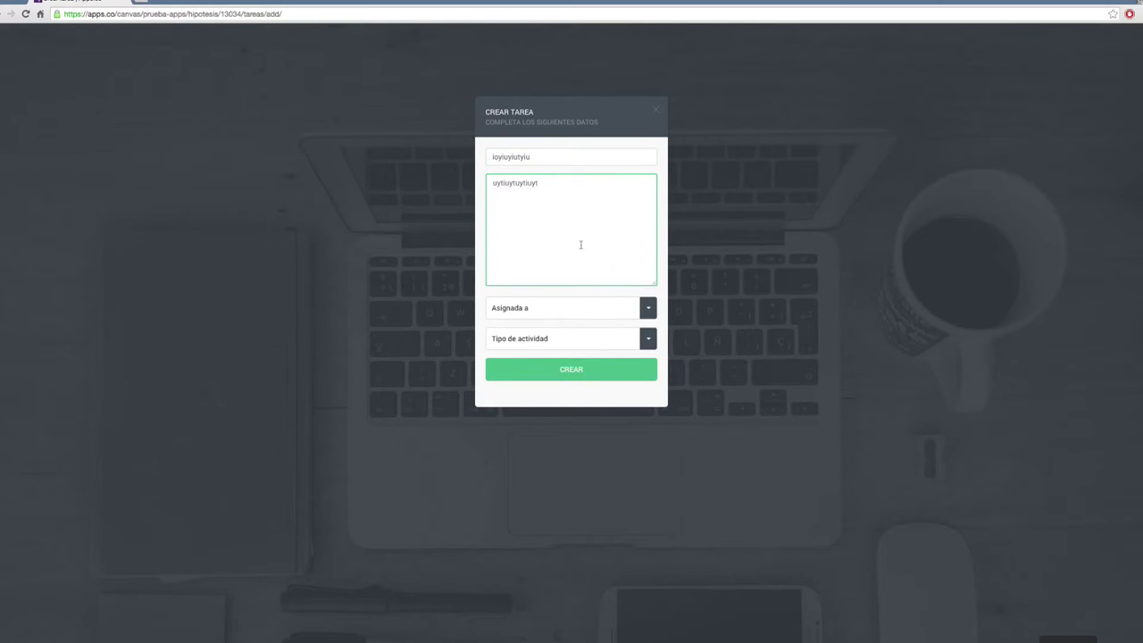
- Assign the task to the second listed team member, set its activity type to "correo electrónico", and create it
left_click(648, 308)
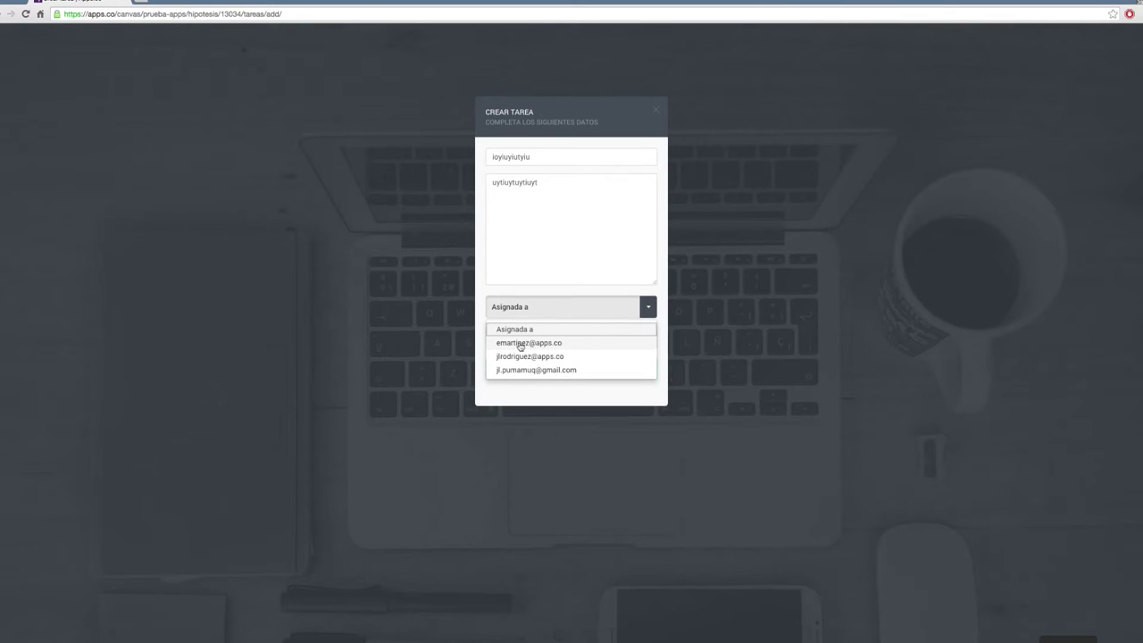
left_click(528, 357)
left_click(647, 338)
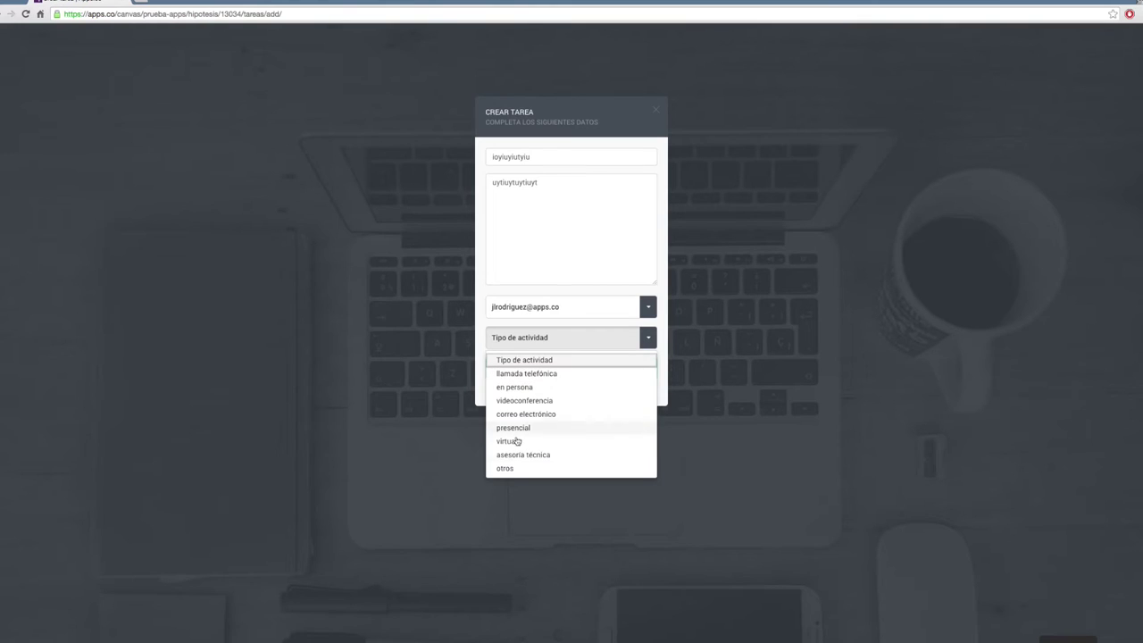
left_click(530, 415)
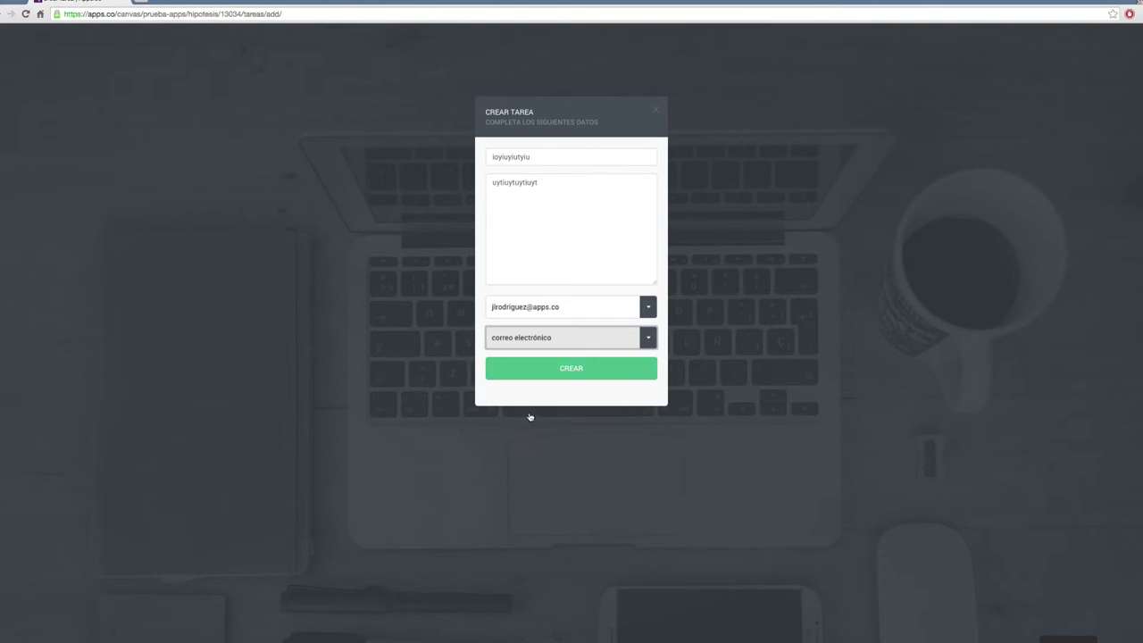
left_click(556, 371)
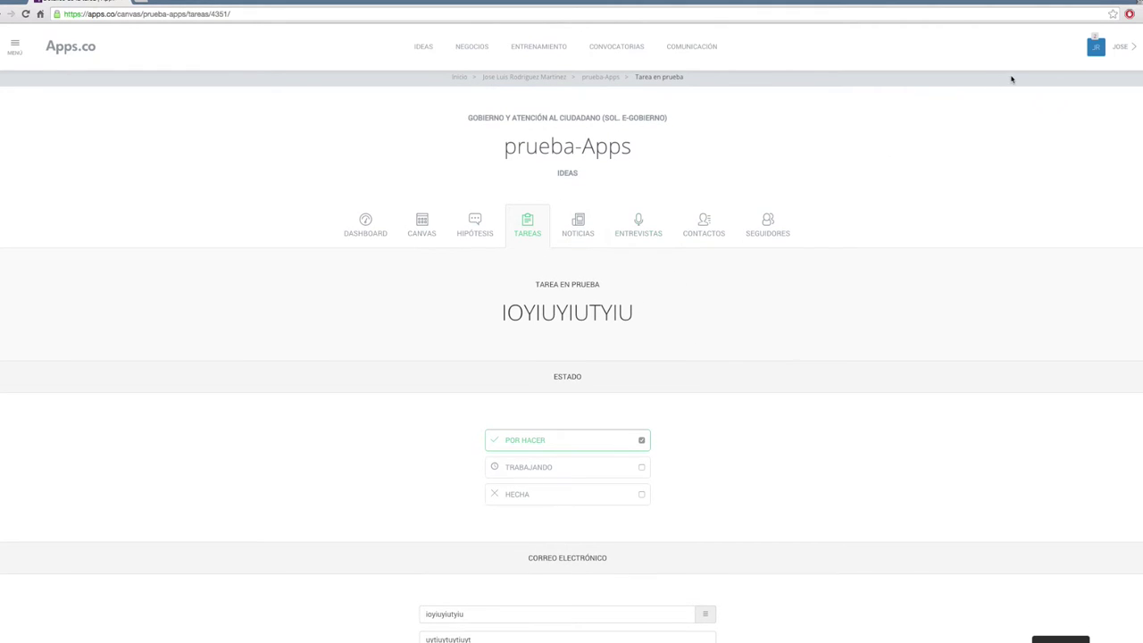
- Examine the new task's page: status options, title, description, assignee, document upload and comments section
scroll(702, 324, "down", 1)
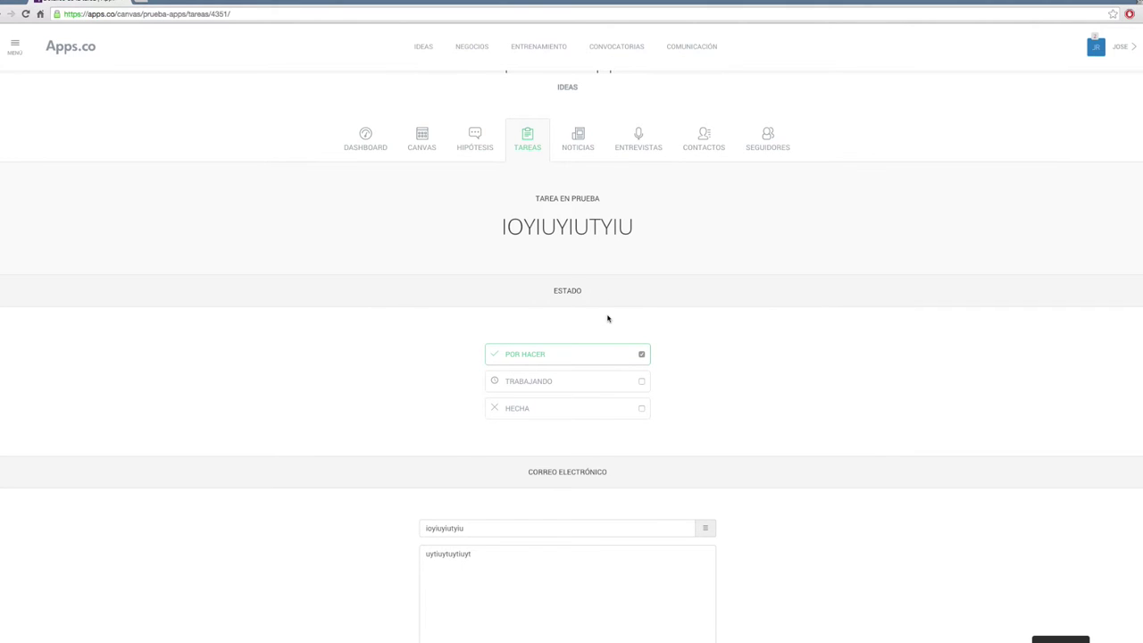
scroll(608, 316, "down", 2)
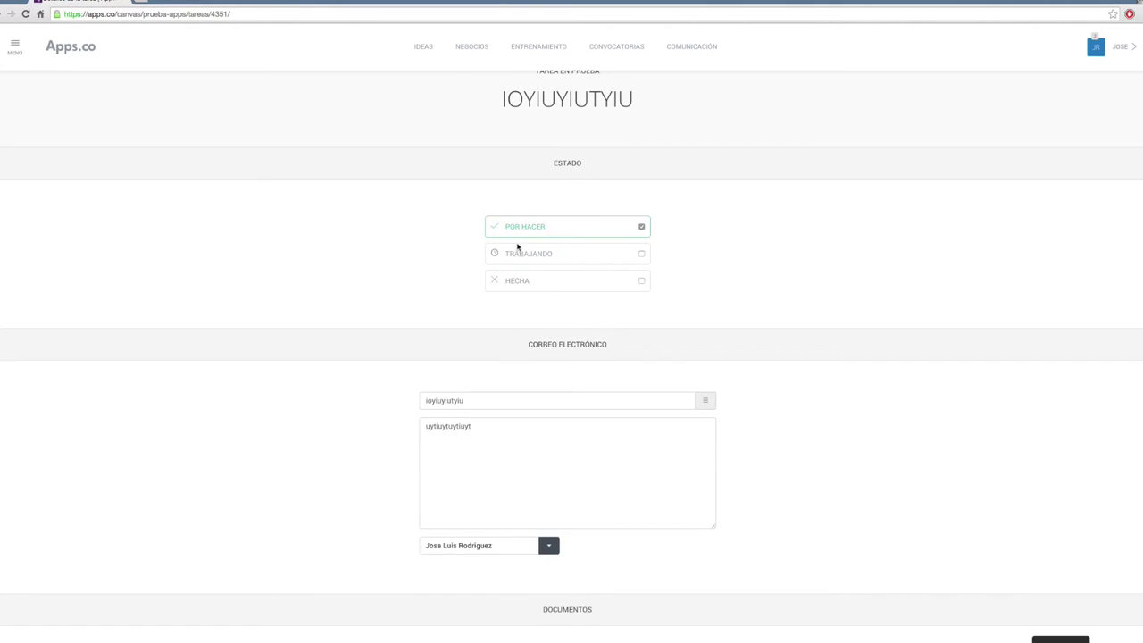
scroll(527, 246, "down", 1)
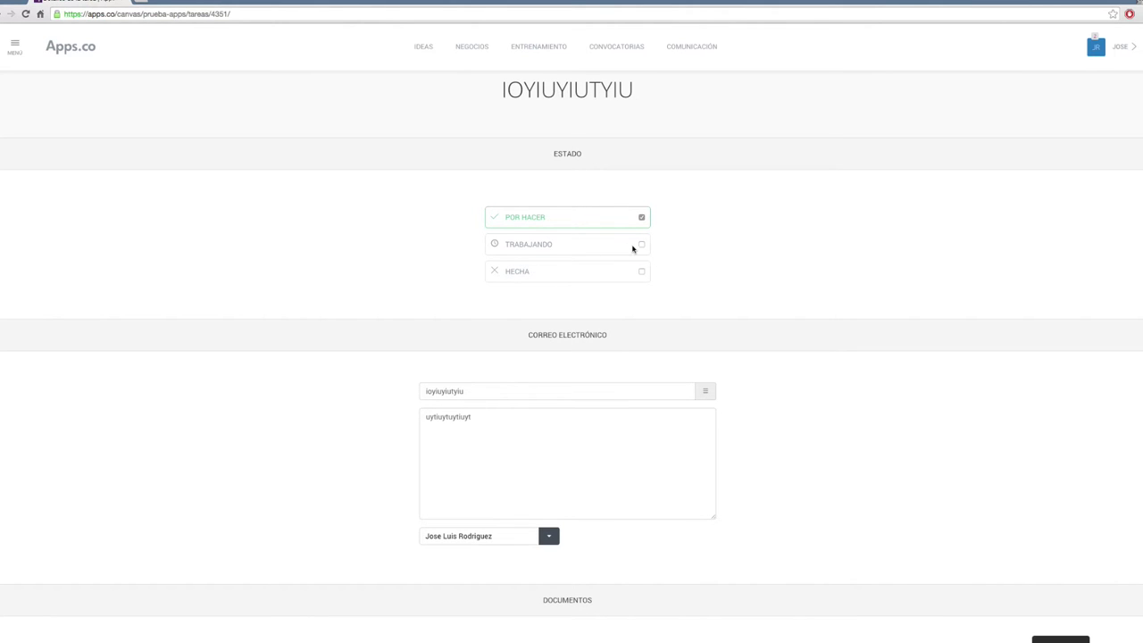
scroll(646, 270, "down", 2)
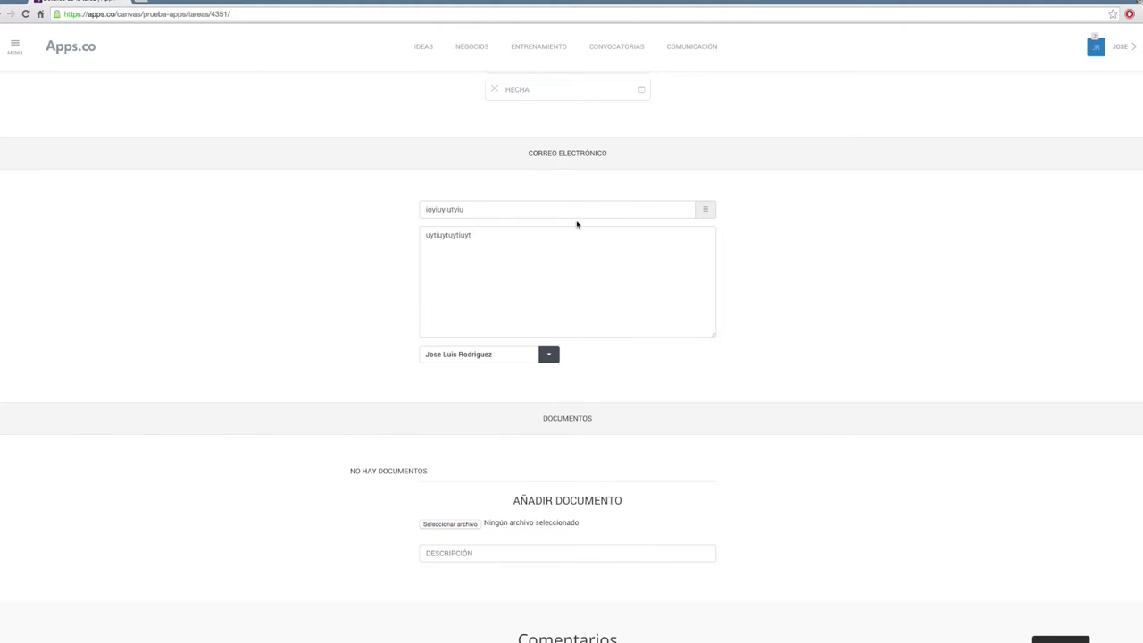
left_click(554, 209)
left_click(508, 253)
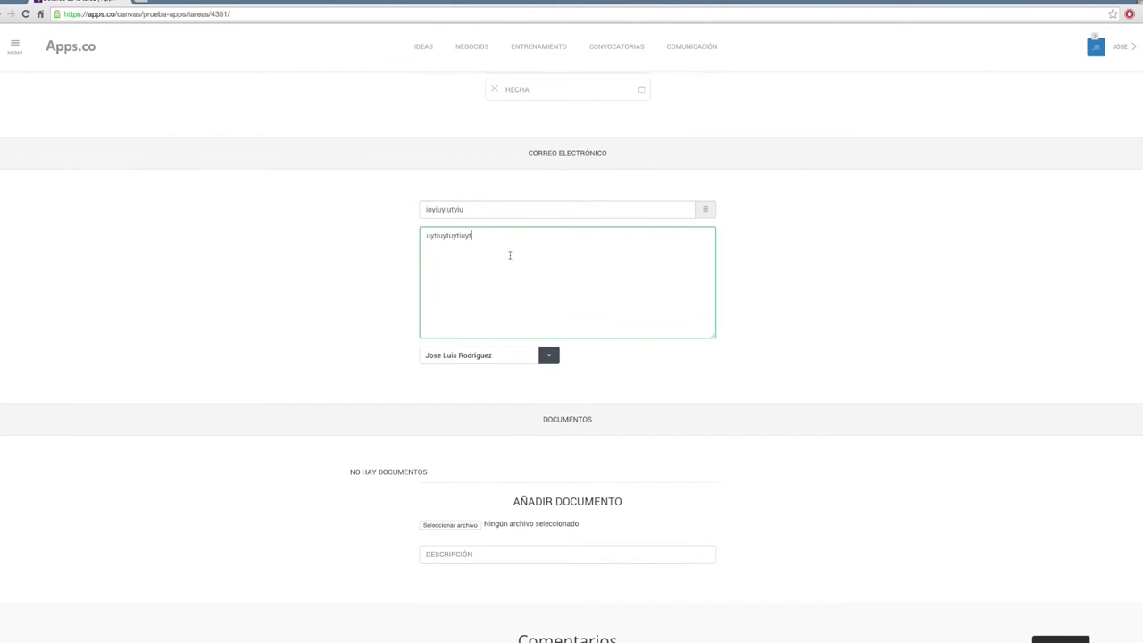
scroll(523, 268, "down", 2)
left_click(547, 170)
left_click(613, 195)
scroll(623, 215, "down", 2)
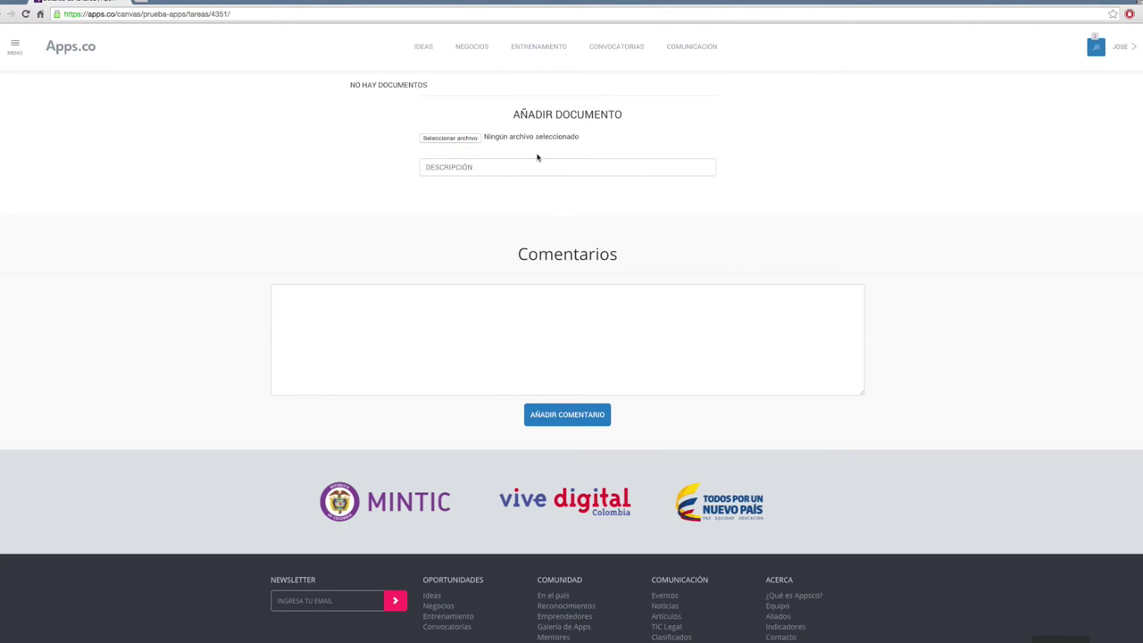
scroll(536, 157, "down", 1)
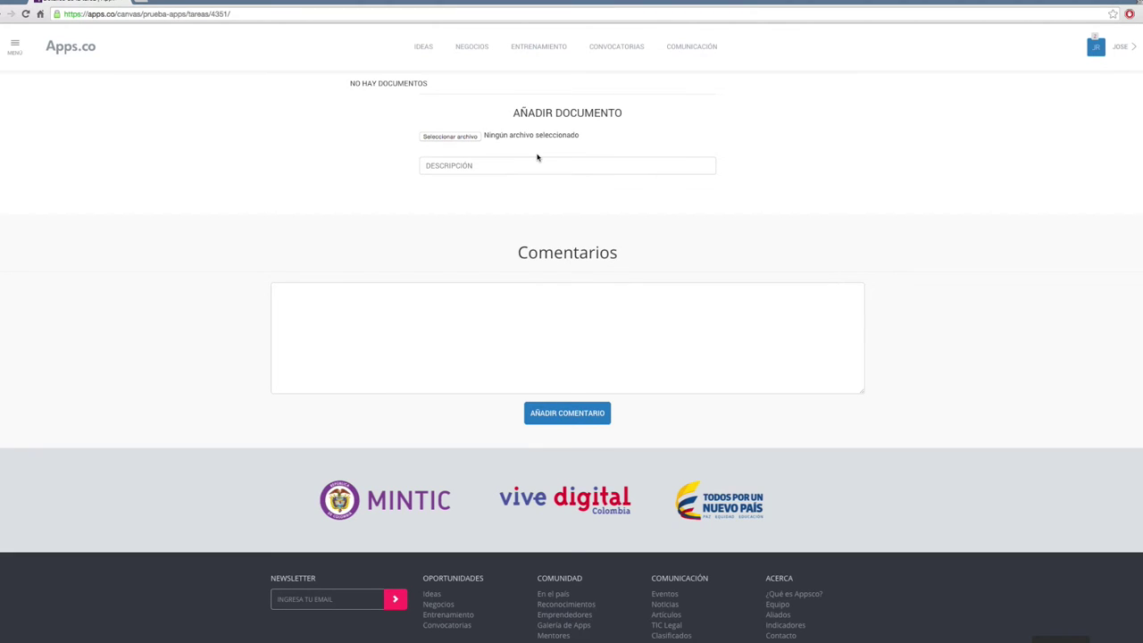
- Add the comment "gfkjhfjhgfhjgfhjgf" to the task
left_click(451, 329)
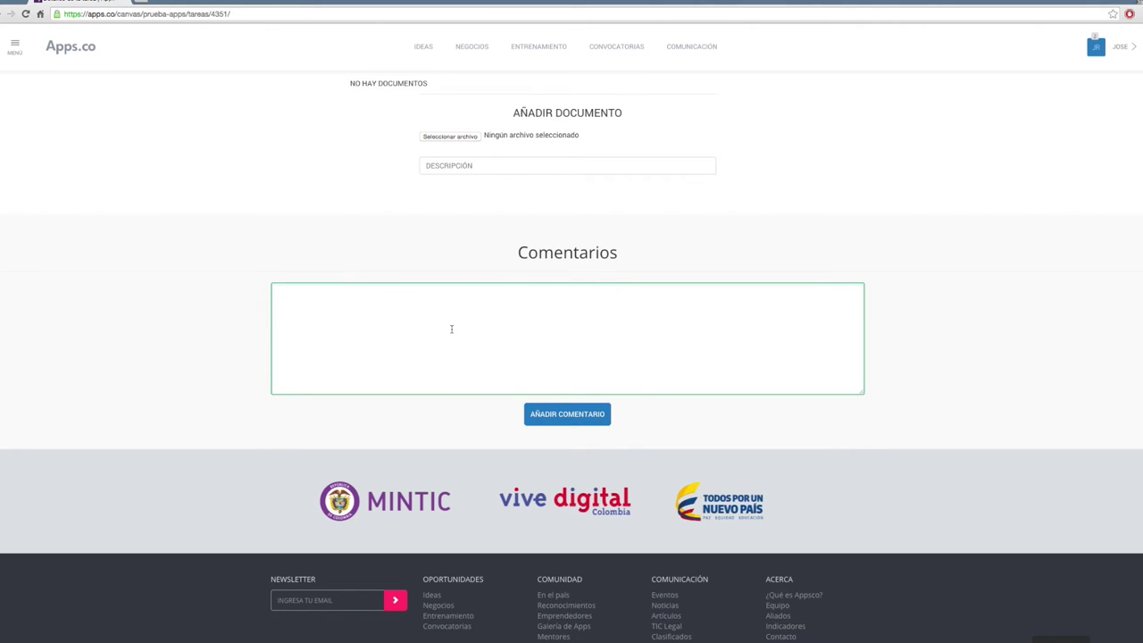
type("gfkjhfjhgfhjgfhjgf")
left_click(567, 414)
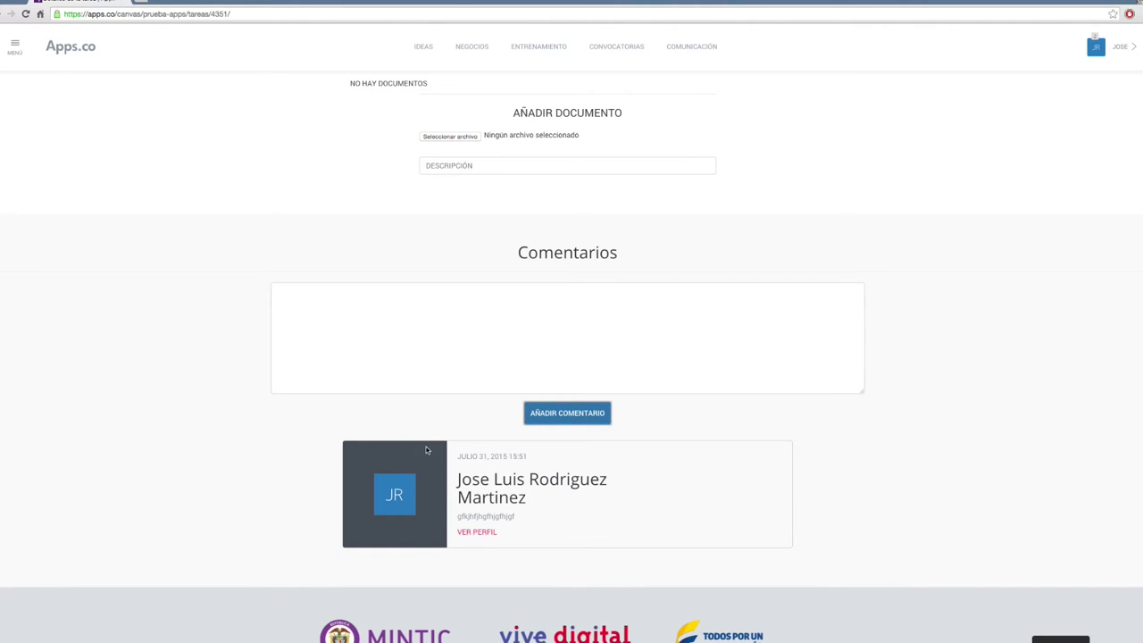
- Return to the prueba-Apps canvas, review its blocks and advance it to Semana 2
scroll(463, 408, "up", 10)
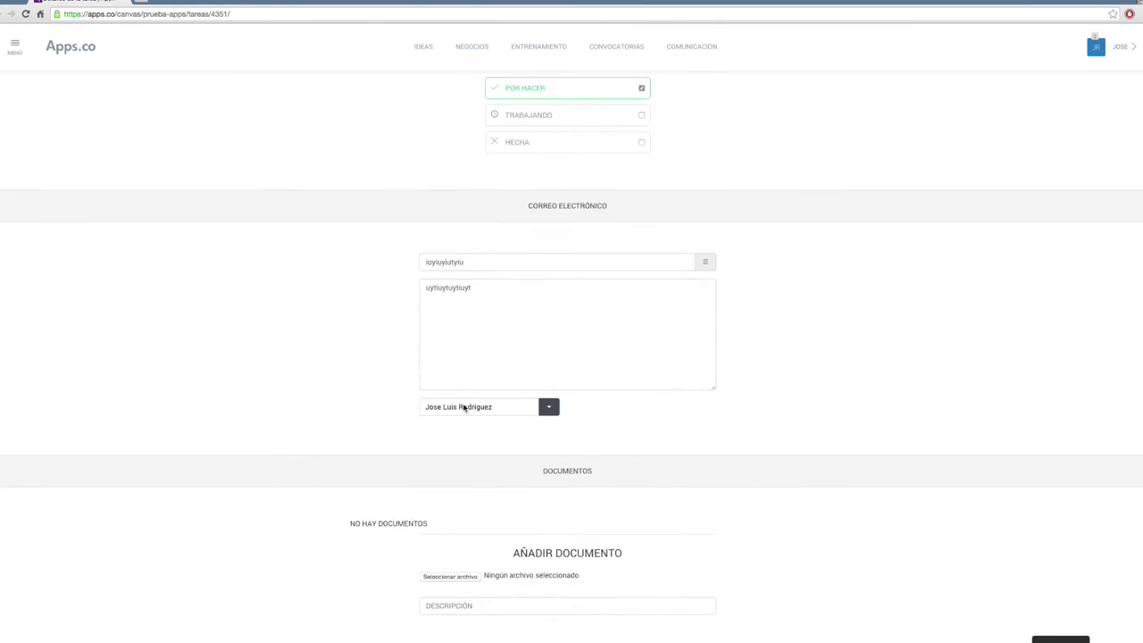
left_click(416, 236)
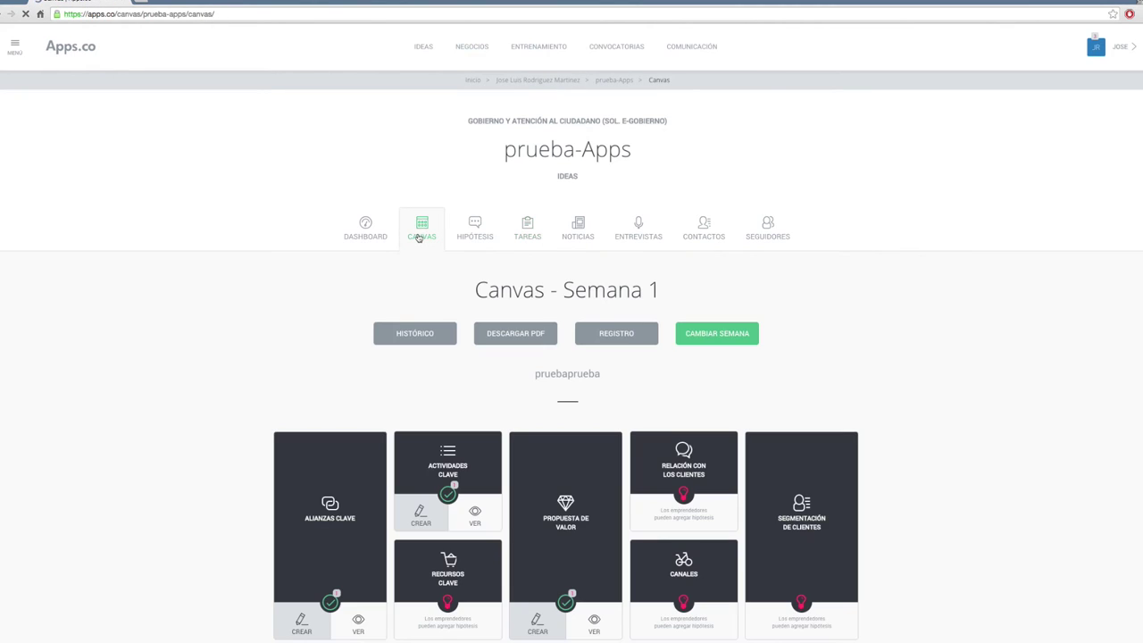
scroll(550, 313, "down", 3)
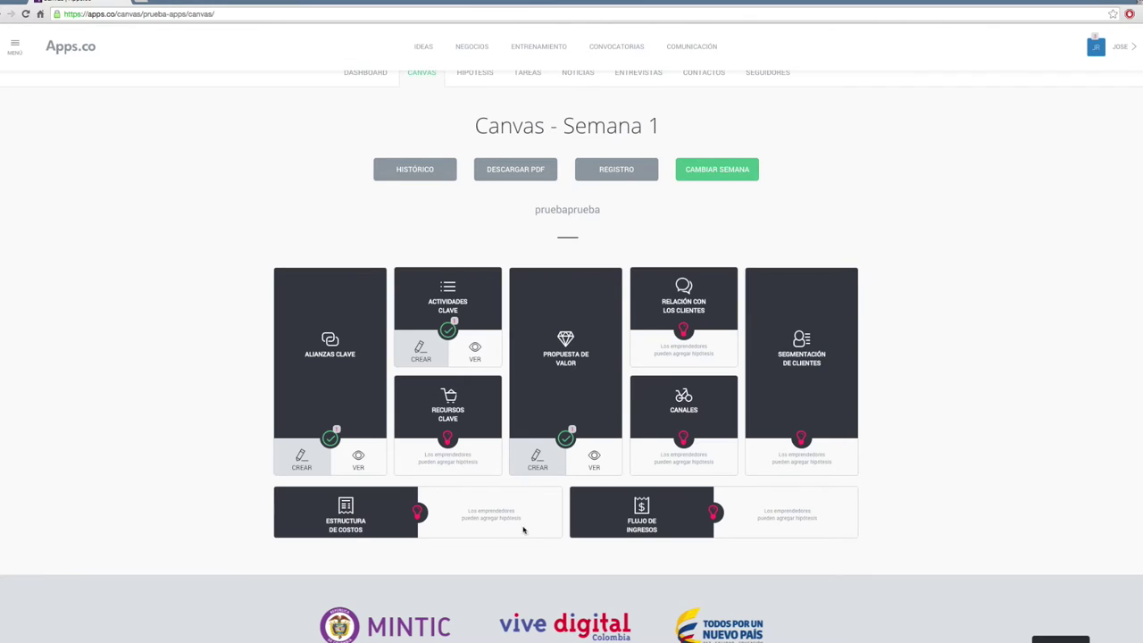
scroll(481, 534, "down", 1)
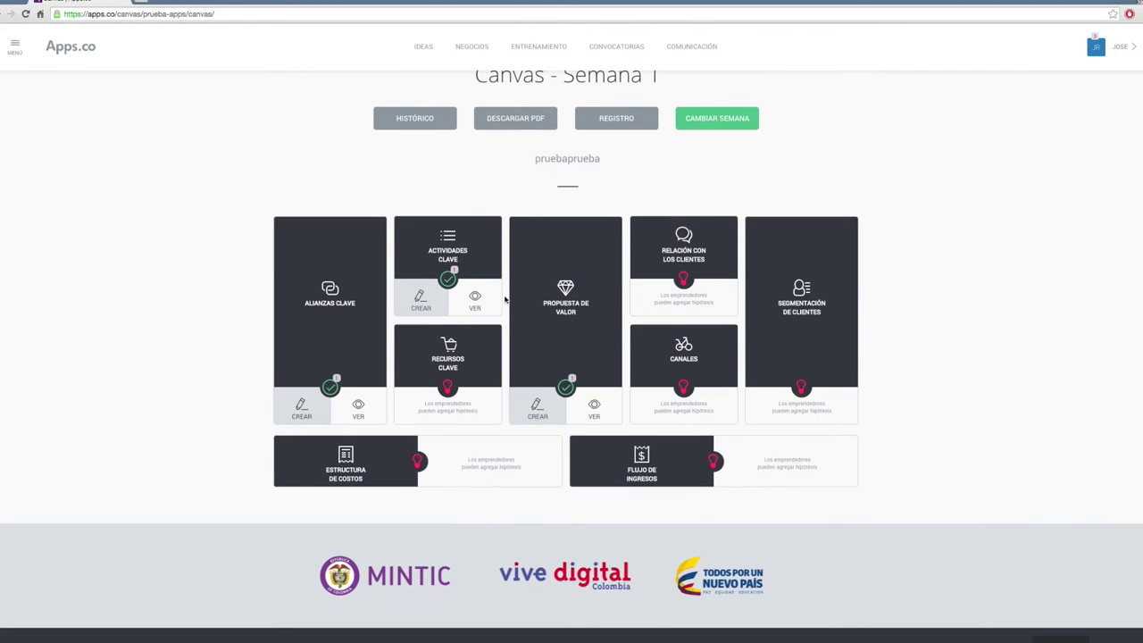
scroll(539, 208, "up", 3)
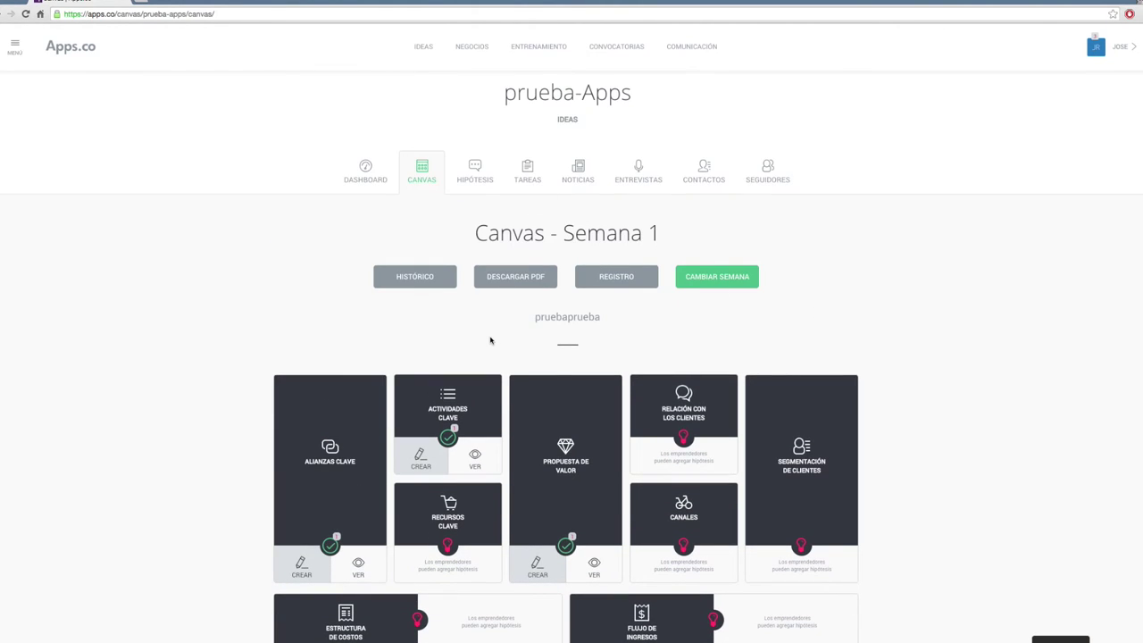
left_click(742, 277)
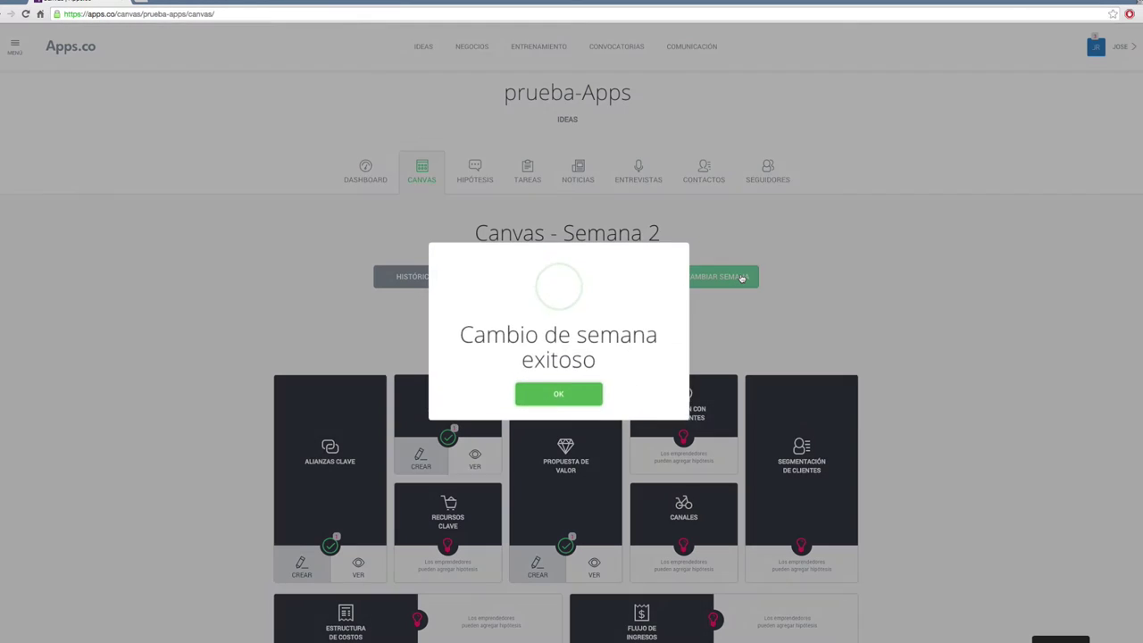
left_click(581, 391)
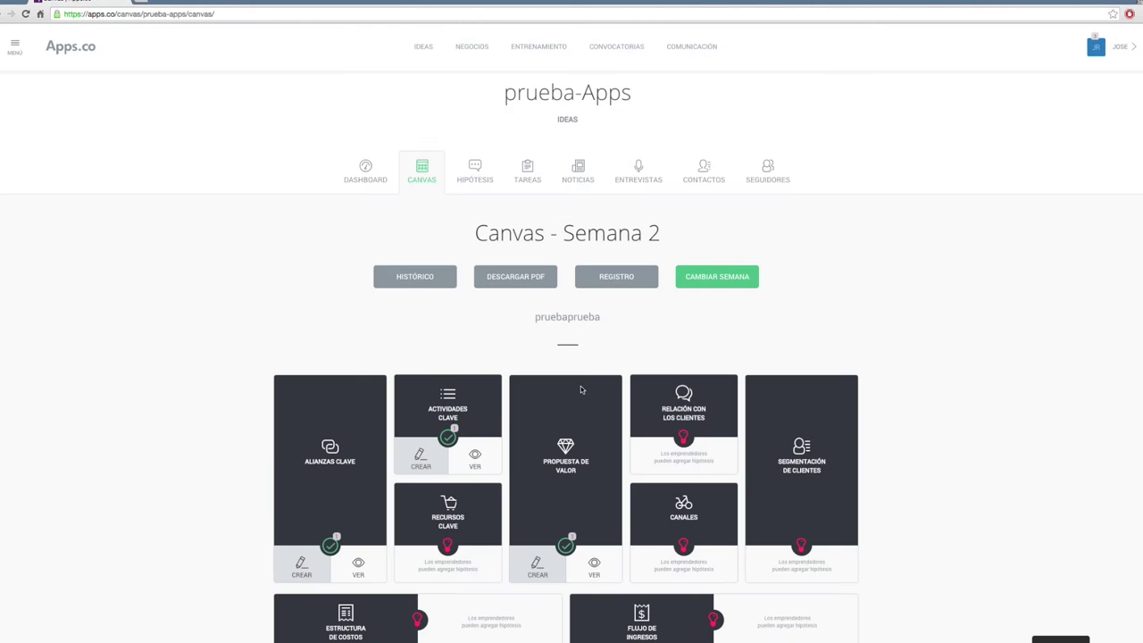
- View the canvas history with its dated PDF versions, close it and look over the Semana 2 canvas
left_click(418, 278)
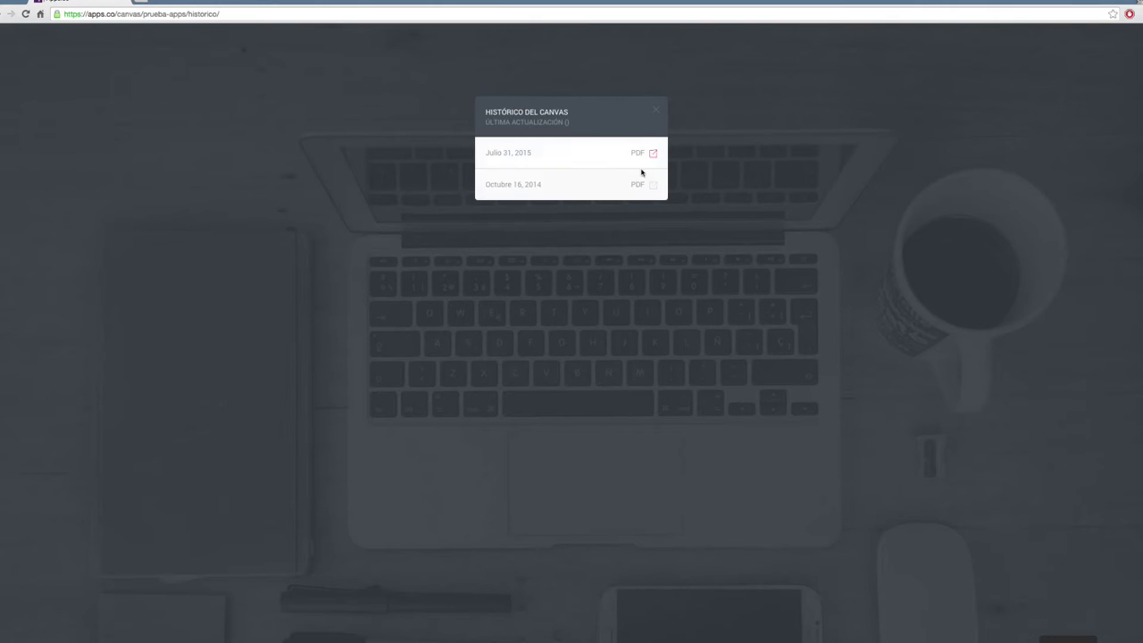
left_click(657, 112)
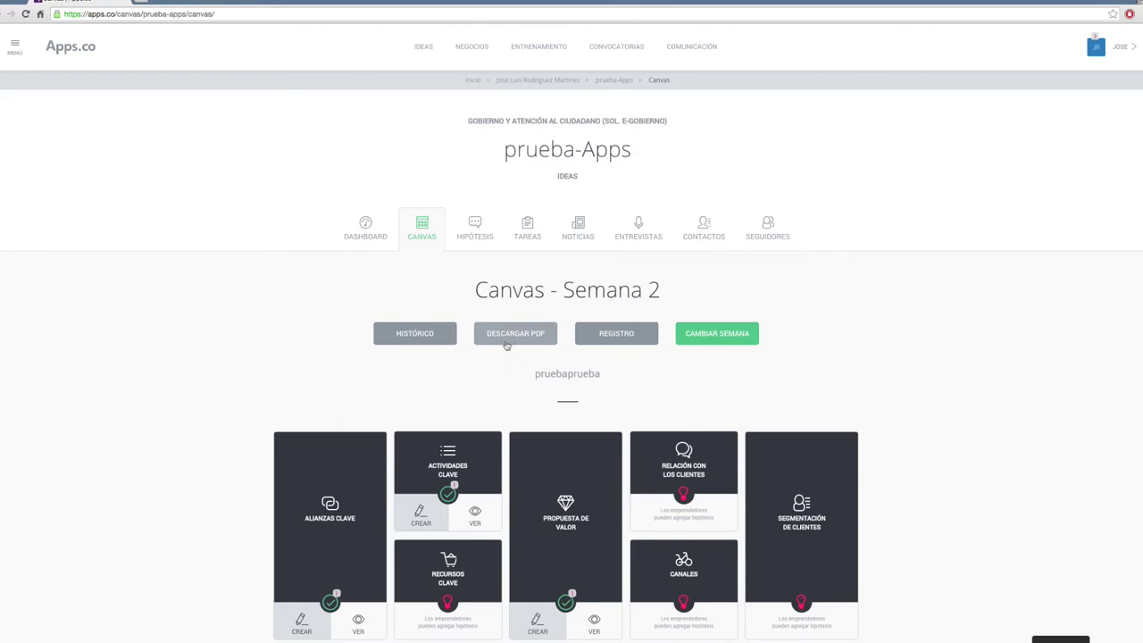
scroll(523, 408, "down", 2)
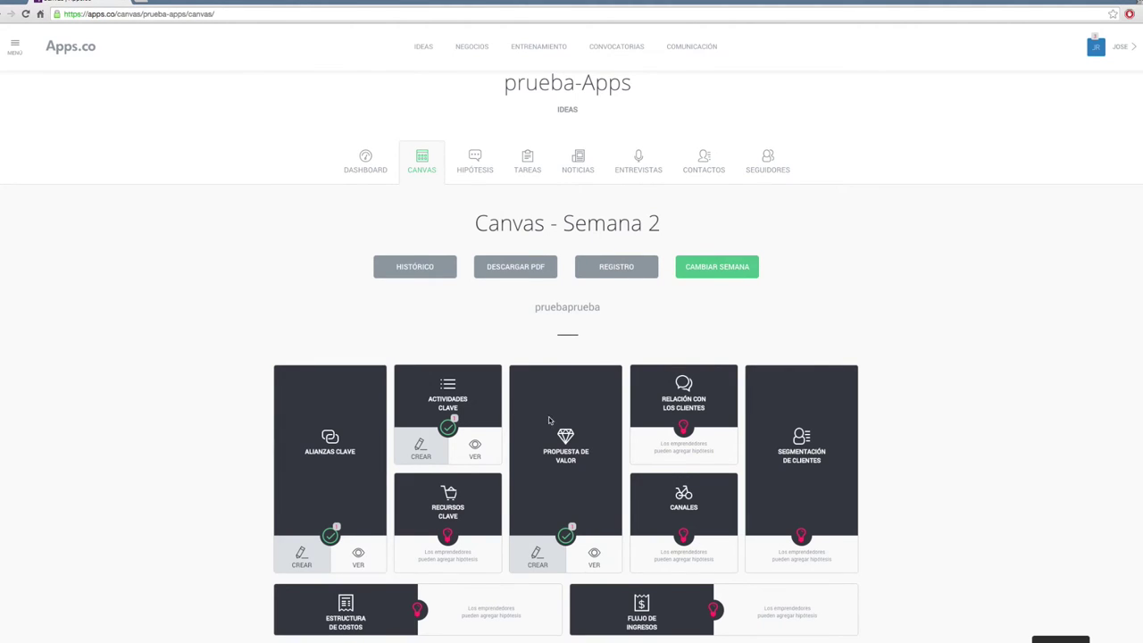
scroll(550, 420, "down", 2)
scroll(610, 234, "up", 1)
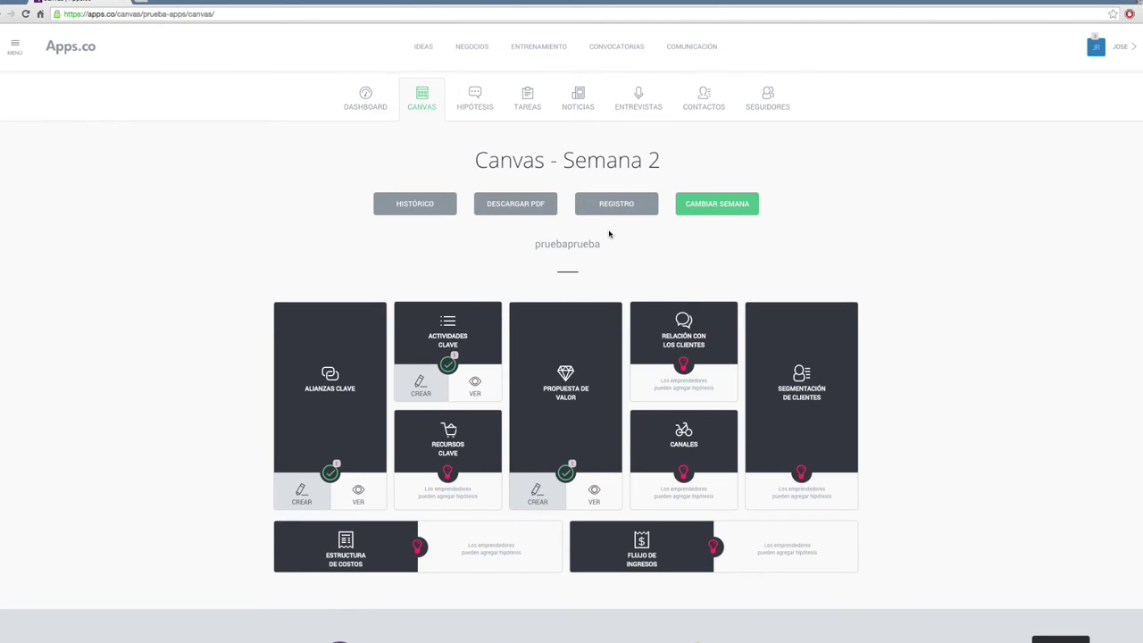
scroll(610, 234, "up", 1)
- Open the project's registration record, read its submitted data and evaluation criteria, and leave it
left_click(615, 219)
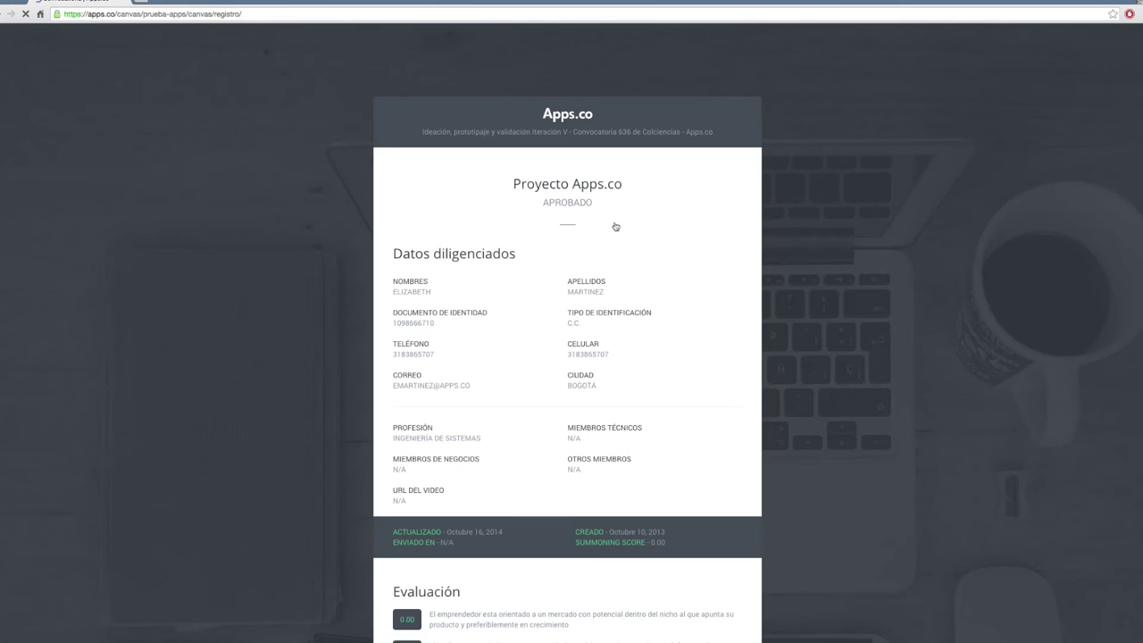
scroll(556, 288, "down", 2)
scroll(555, 284, "down", 3)
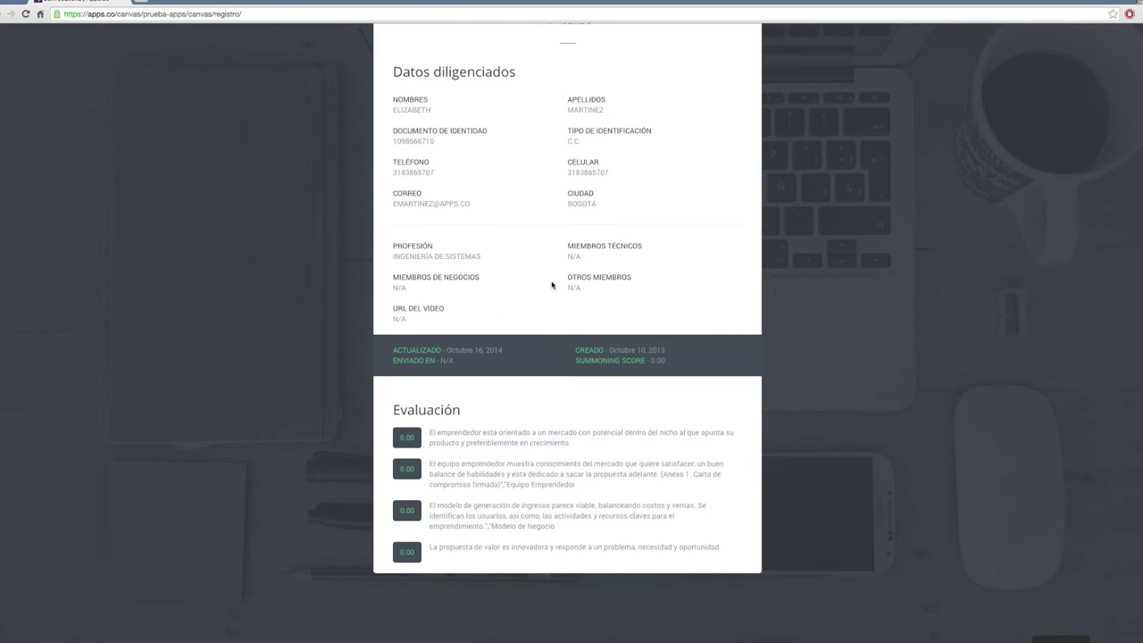
scroll(421, 302, "up", 2)
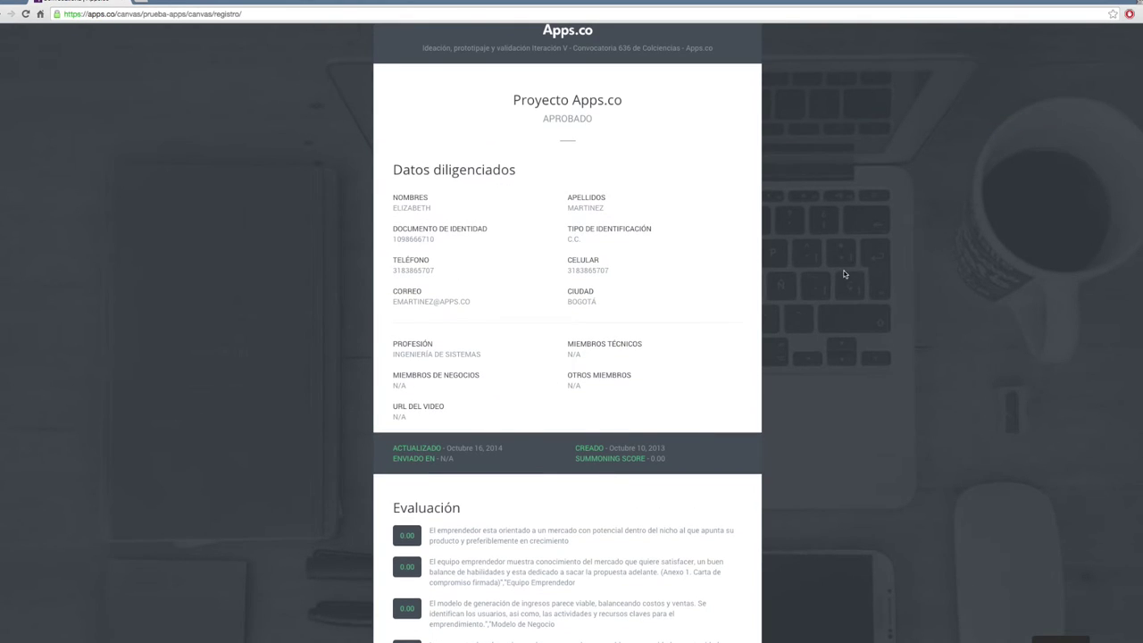
scroll(880, 238, "up", 2)
left_click(10, 13)
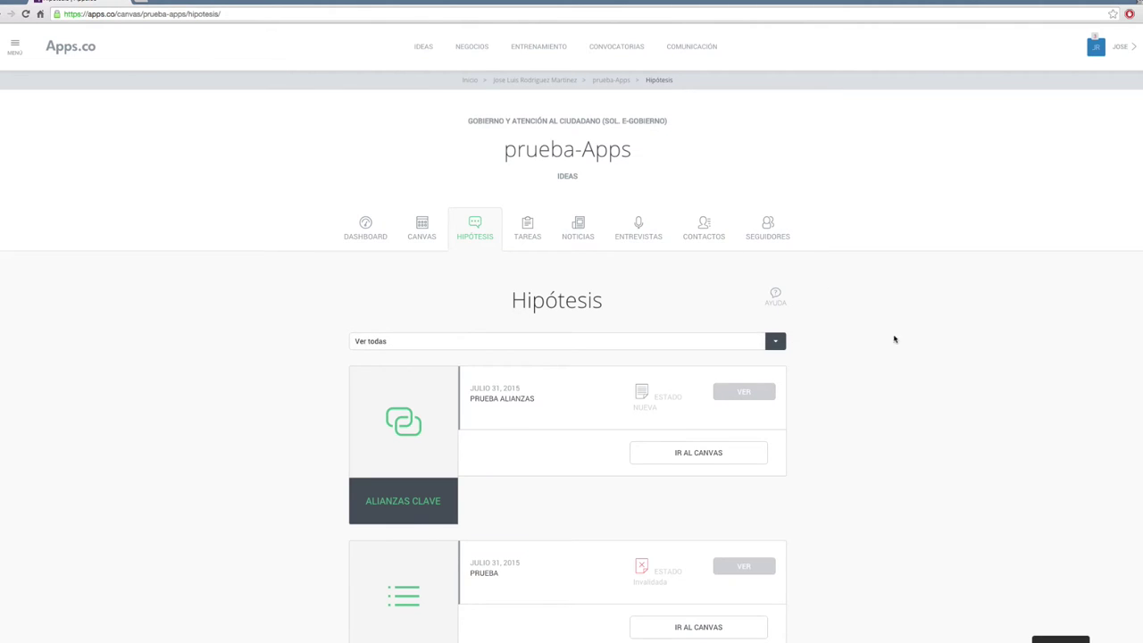
- Look through the project's full hypothesis list by canvas block, checking each hypothesis's name and status
scroll(893, 339, "down", 2)
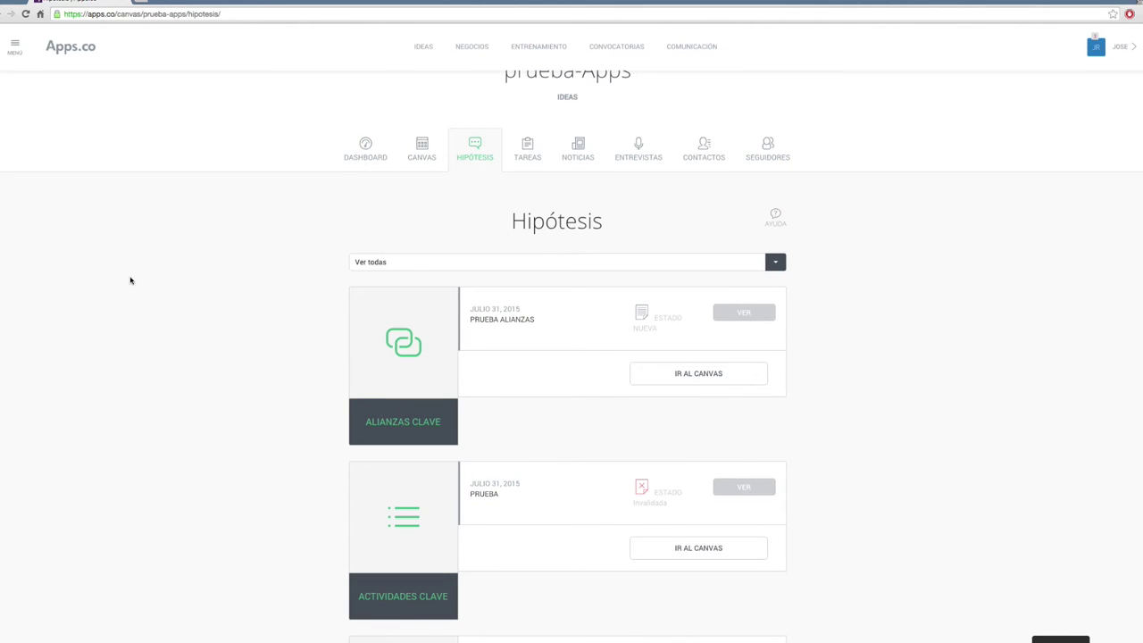
scroll(895, 262, "down", 1)
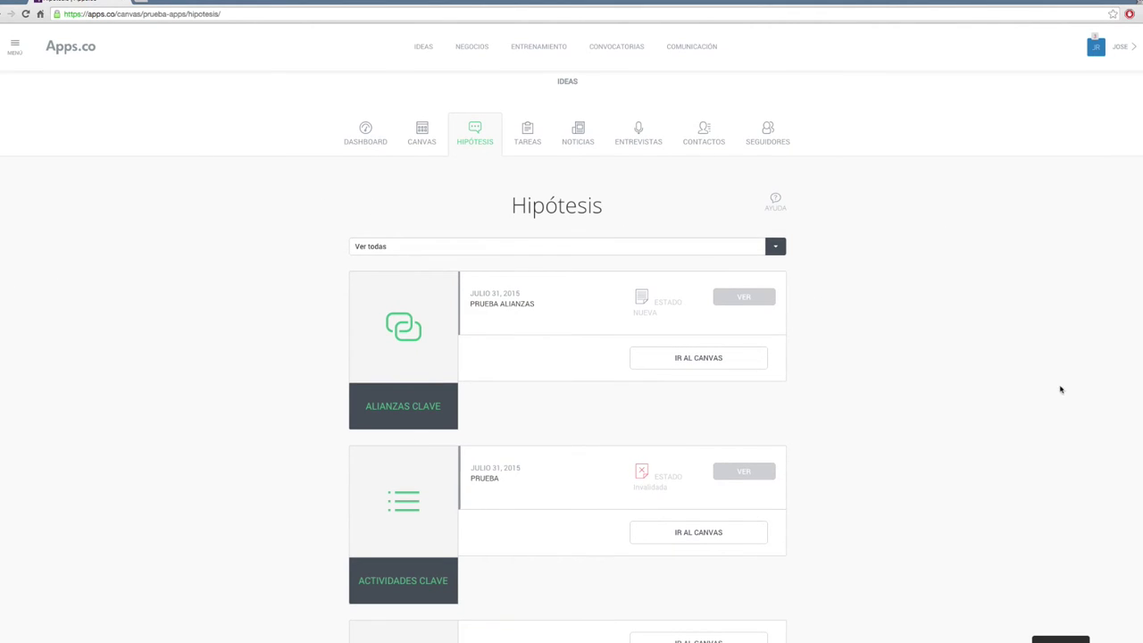
scroll(854, 276, "down", 4)
scroll(854, 250, "up", 2)
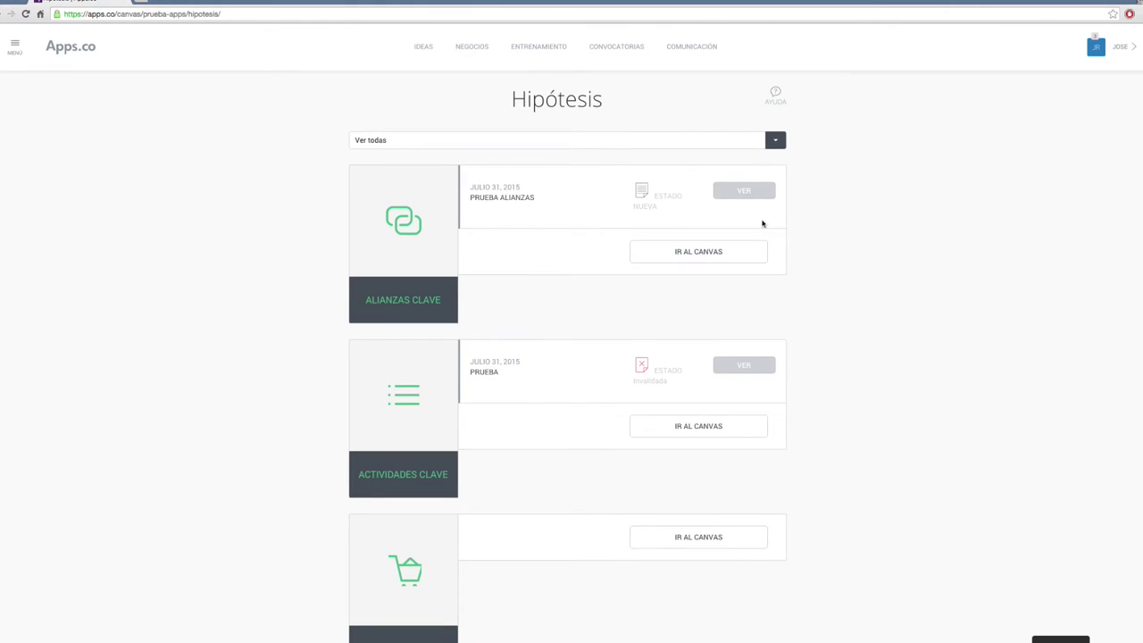
scroll(425, 433, "down", 10)
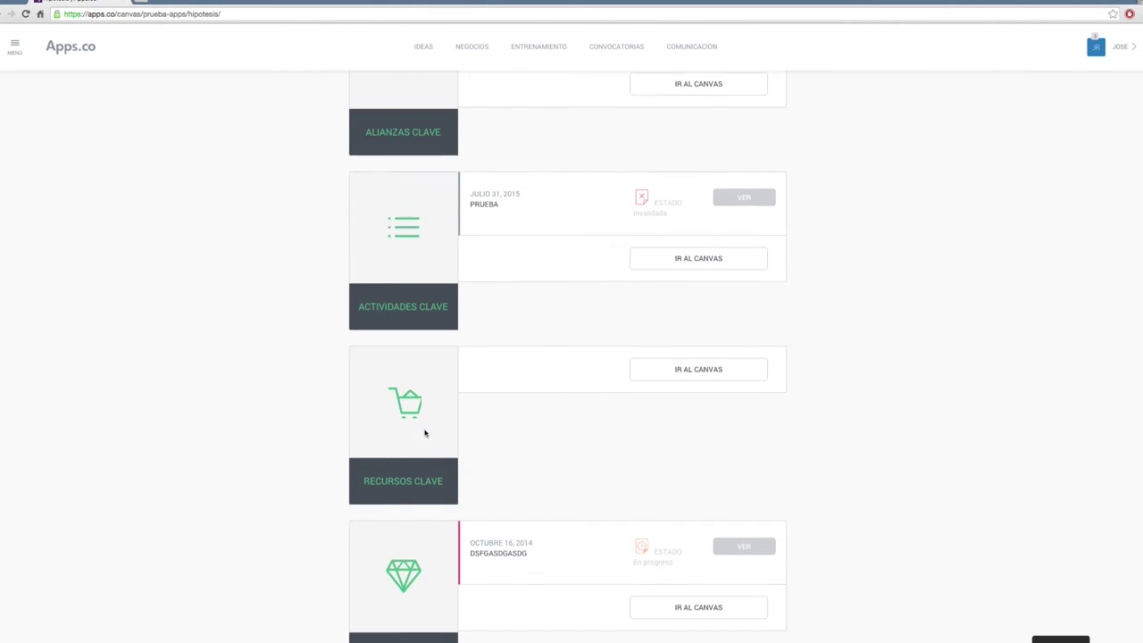
scroll(425, 433, "down", 8)
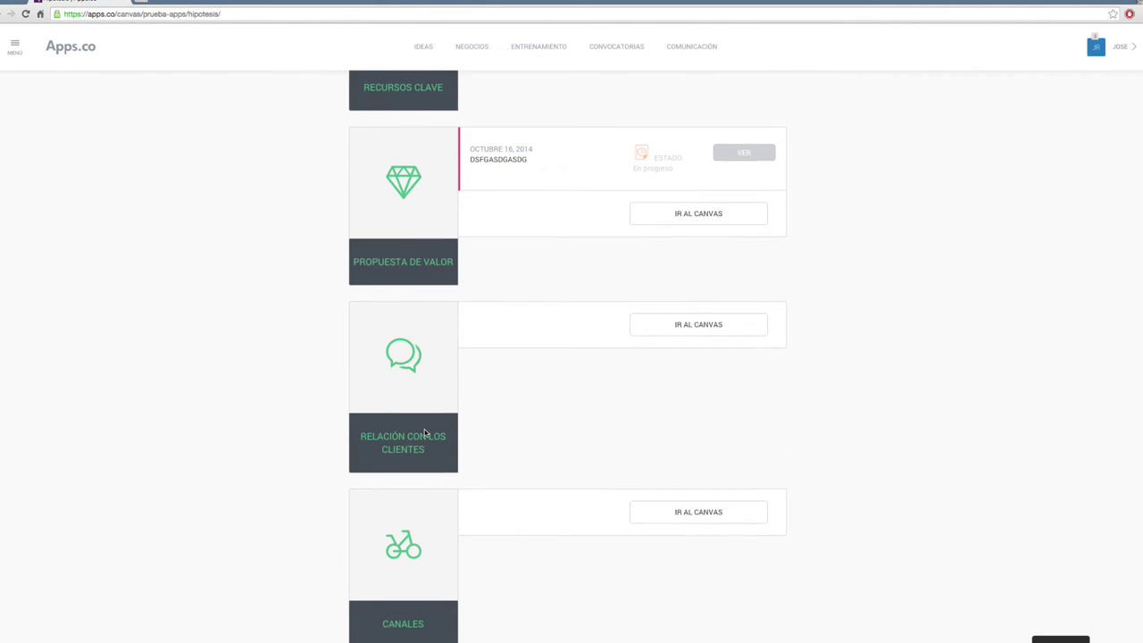
scroll(425, 434, "up", 18)
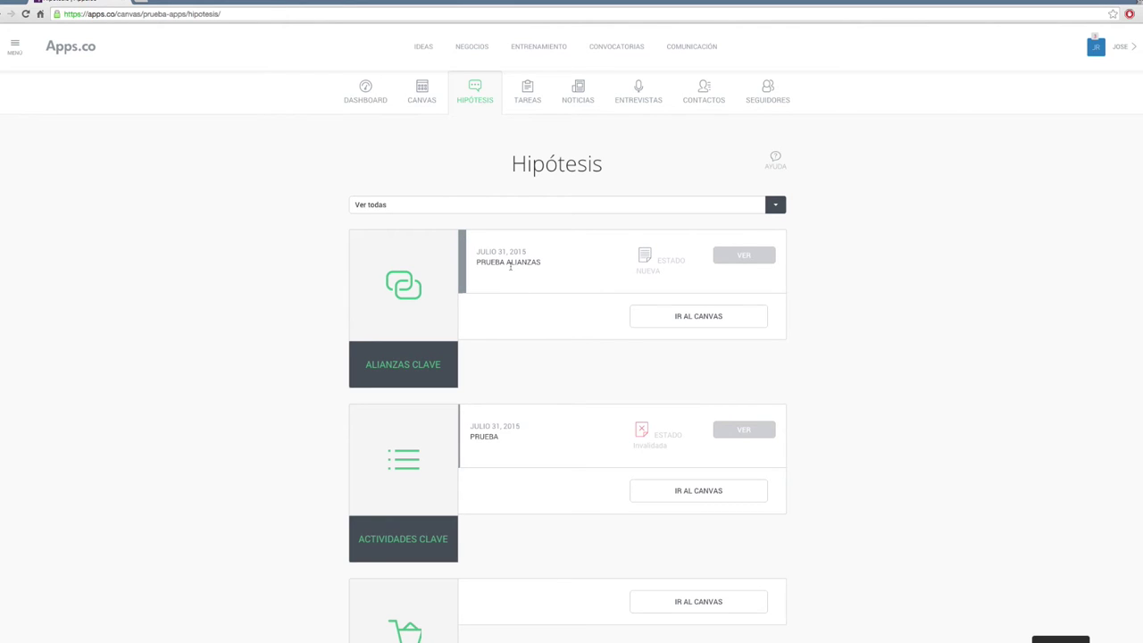
- Open the "Prueba Alianzas" hypothesis and examine its general fields, status options and available colours
left_click(740, 256)
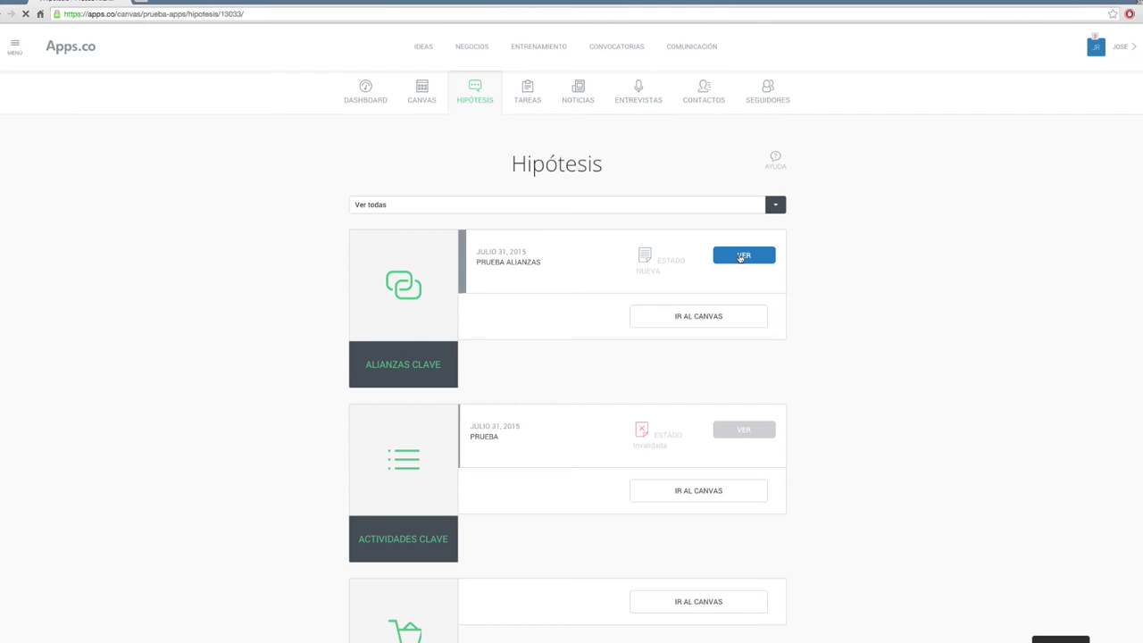
scroll(681, 270, "down", 3)
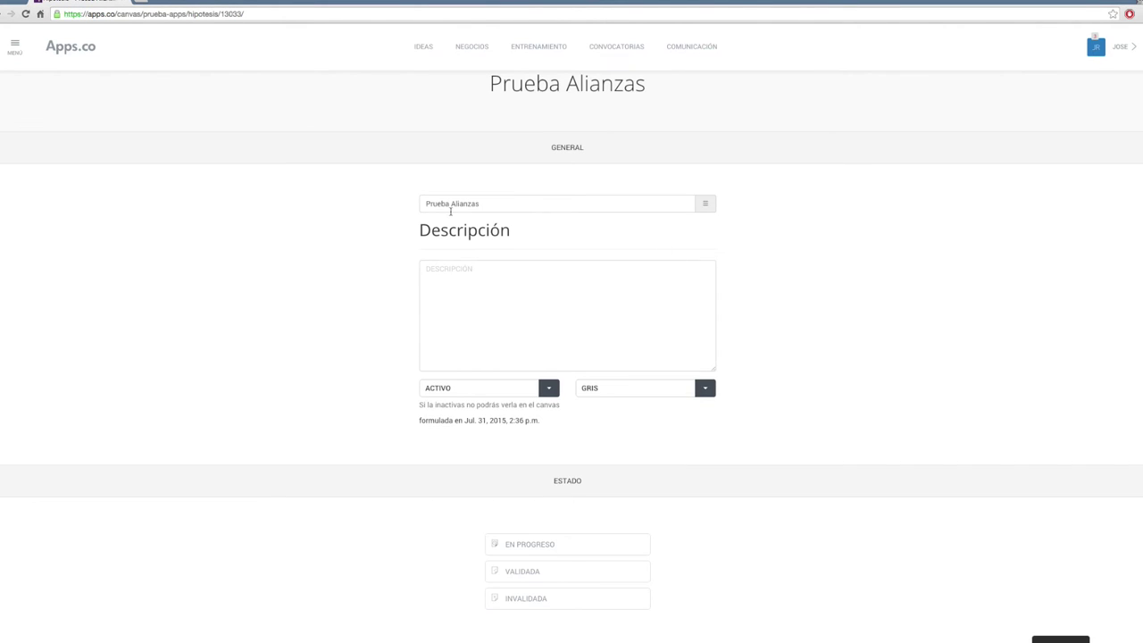
scroll(536, 379, "down", 5)
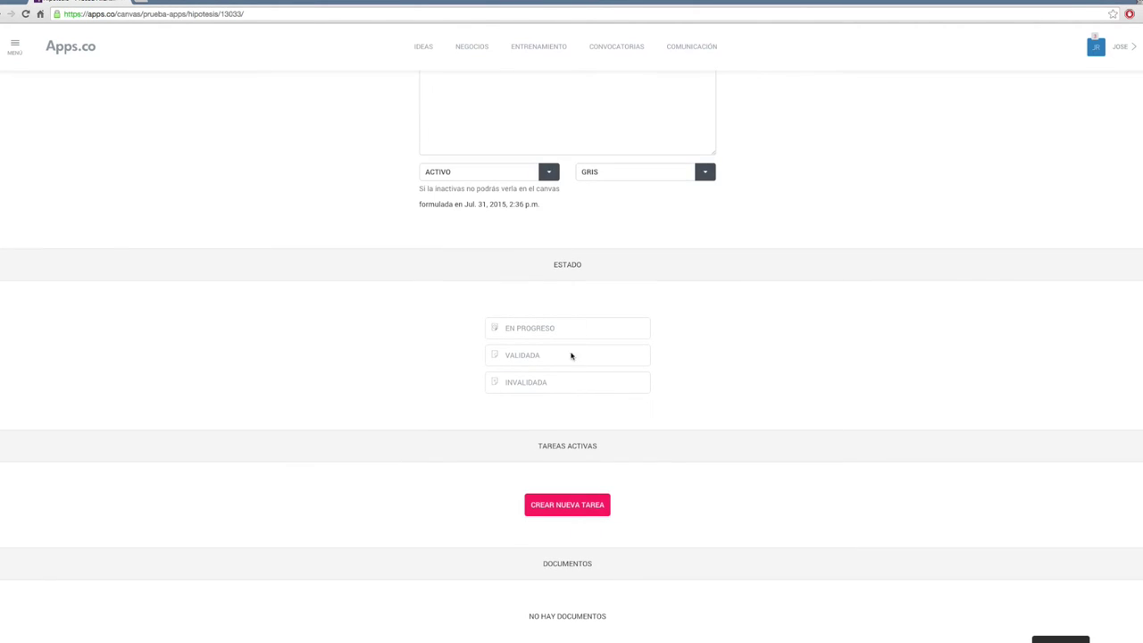
scroll(571, 371, "up", 1)
left_click(672, 204)
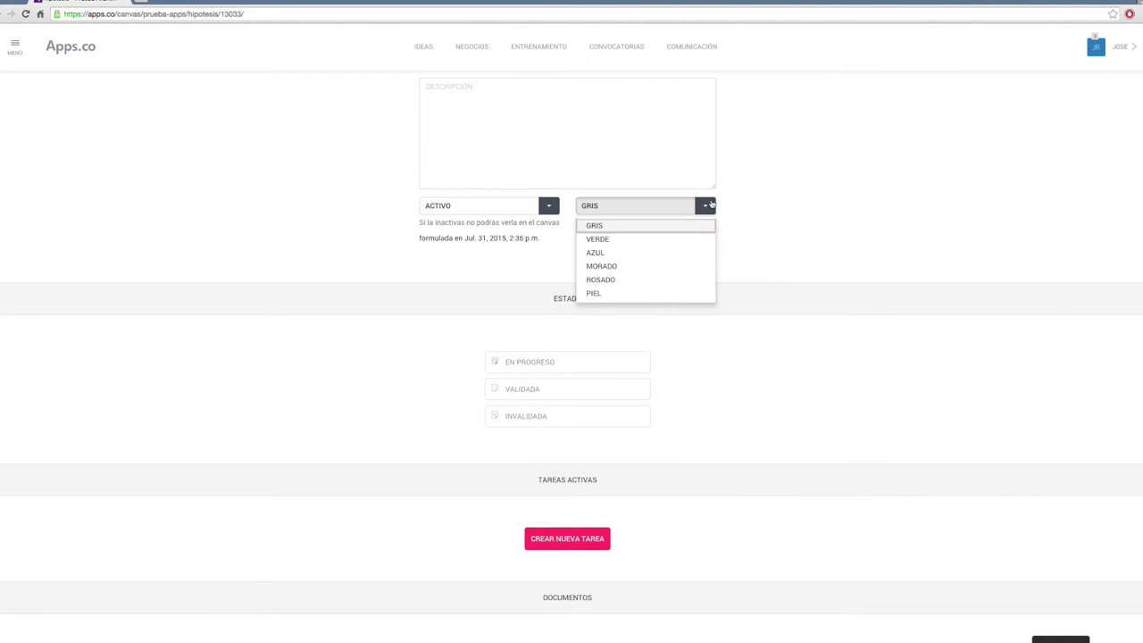
left_click(819, 190)
scroll(814, 193, "up", 10)
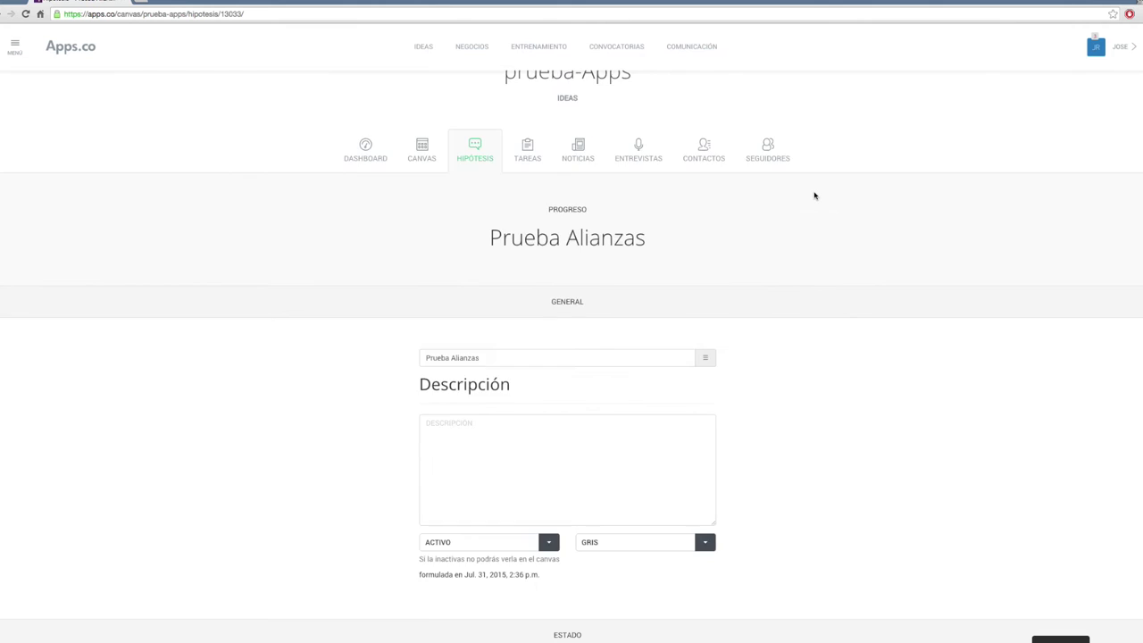
- Look through the remaining sections of the "Prueba Alianzas" hypothesis and return to the hypothesis list
scroll(814, 195, "down", 10)
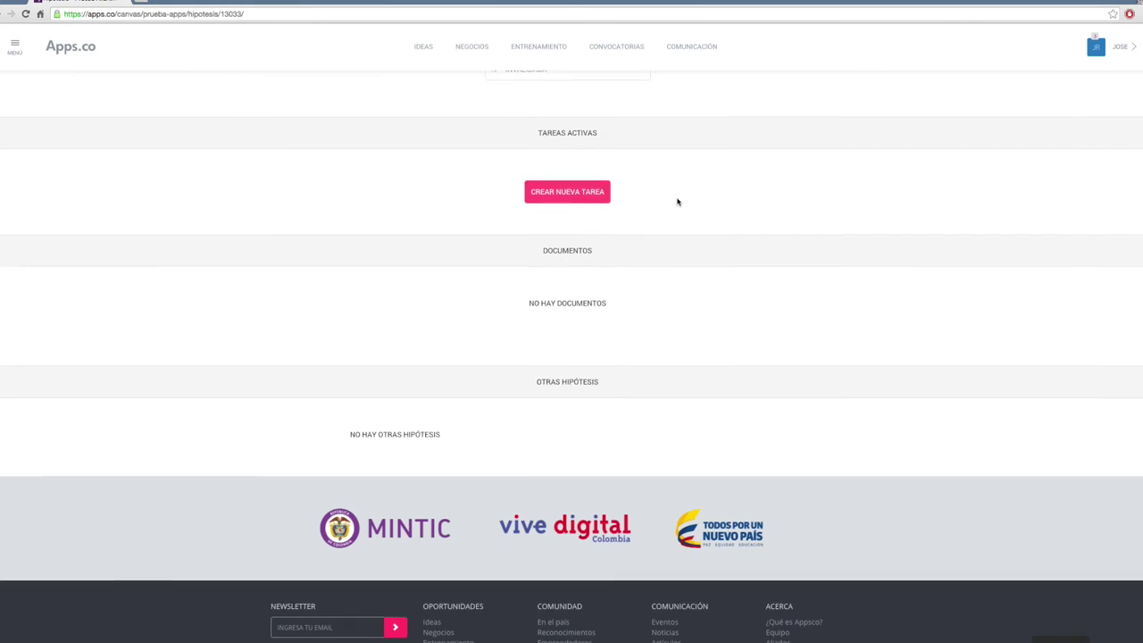
scroll(676, 200, "up", 10)
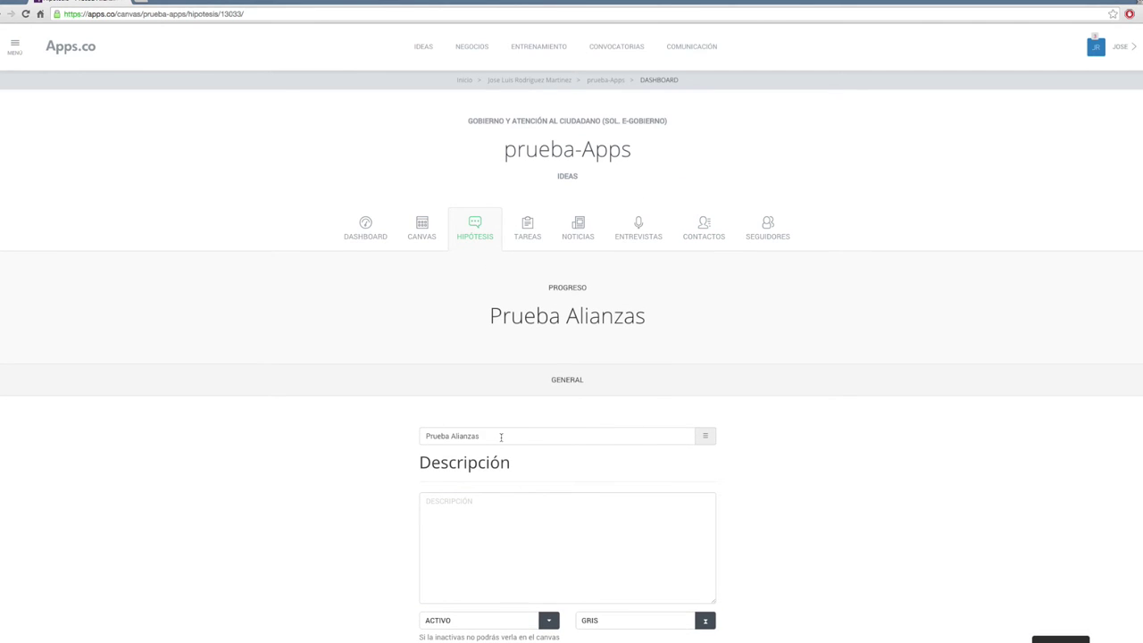
key("alt+Left")
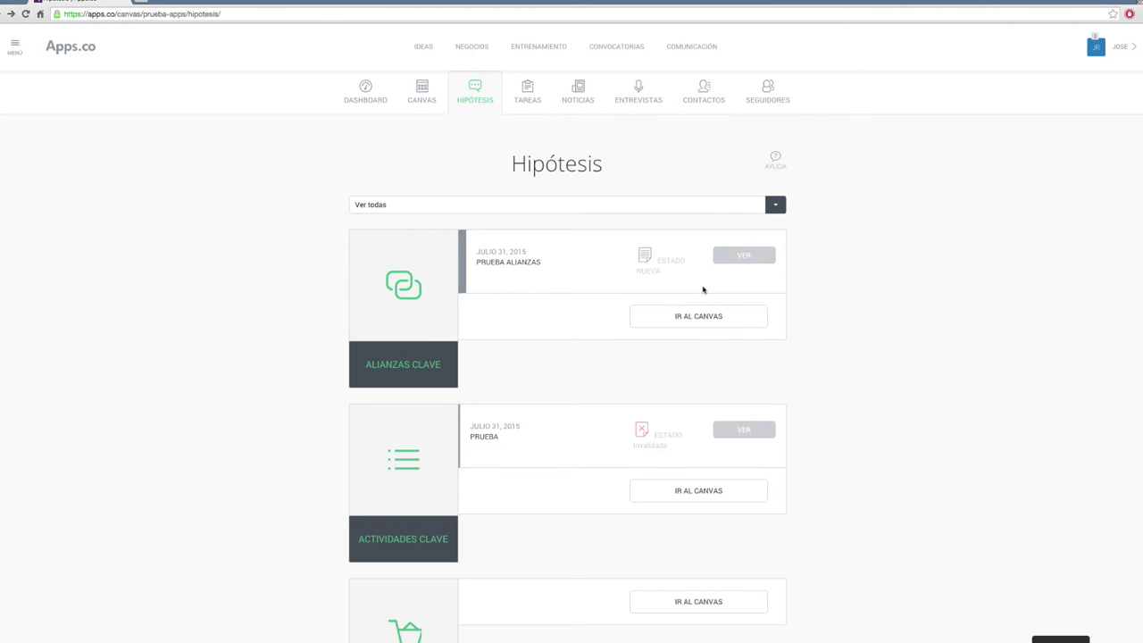
- Filter the hypothesis list by Alianzas Clave, by Relación con los clientes and by Segmentación de clientes
scroll(568, 329, "down", 1)
scroll(616, 286, "up", 1)
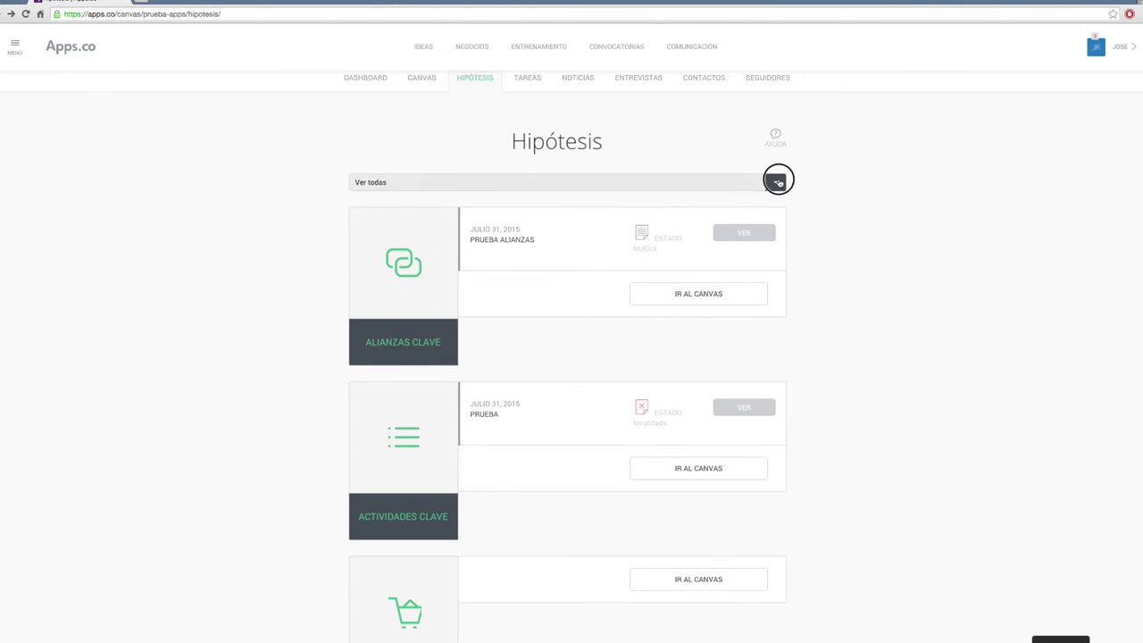
left_click(775, 182)
left_click(391, 219)
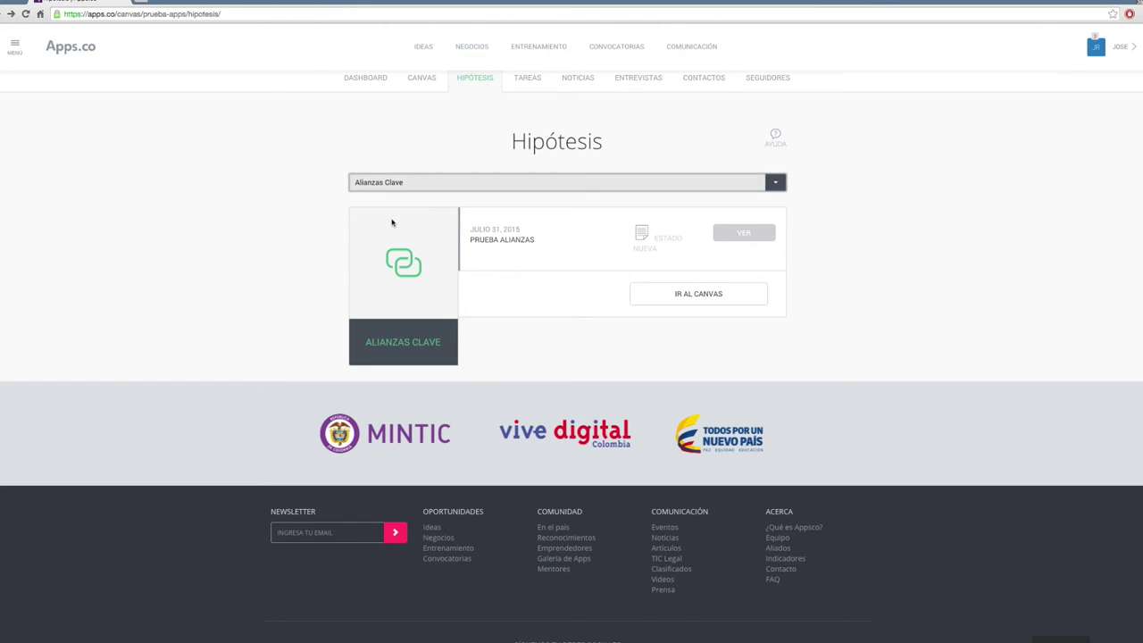
left_click(775, 182)
left_click(426, 266)
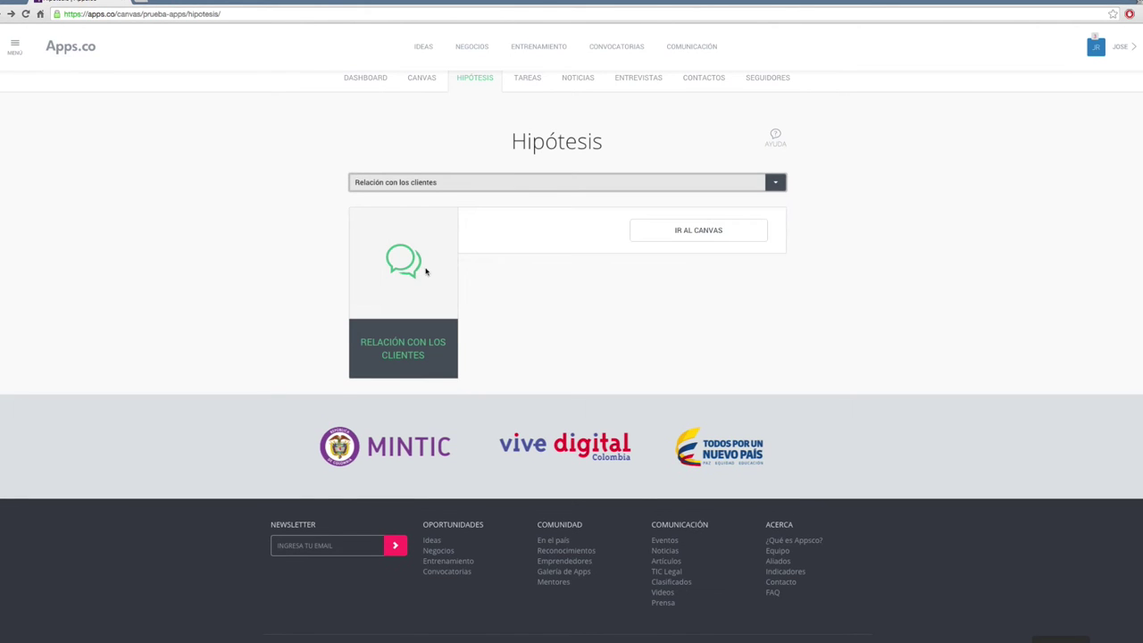
left_click(764, 185)
left_click(442, 300)
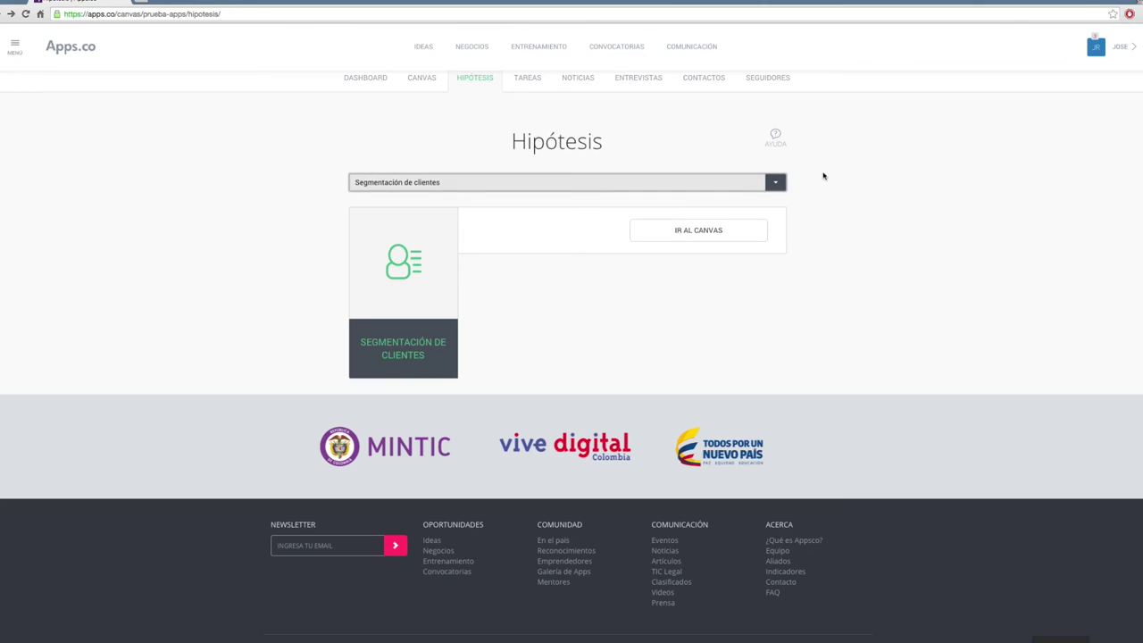
- Open the project's task list and filter it by por hacer, trabajando and hecha, ending on por hacer
scroll(802, 146, "up", 1)
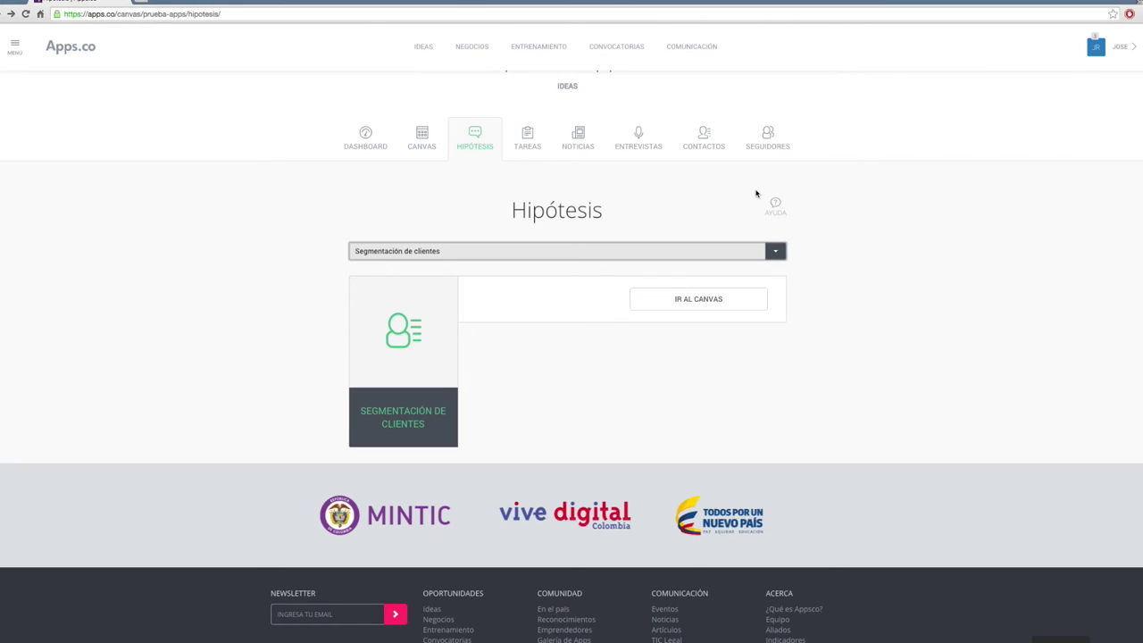
left_click(527, 135)
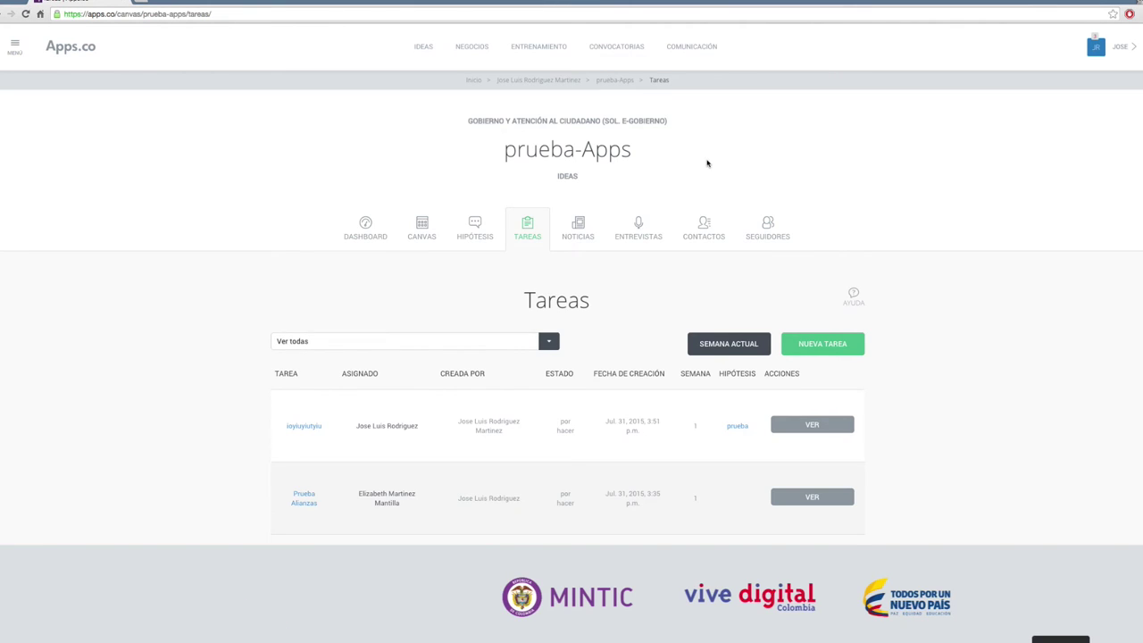
scroll(708, 164, "down", 1)
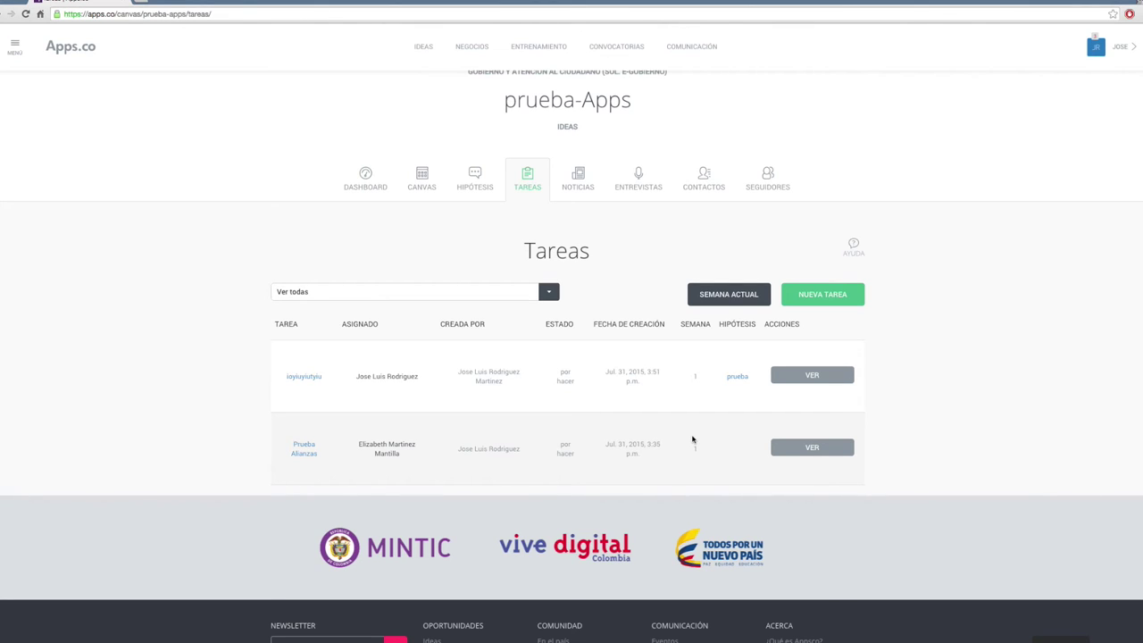
left_click(551, 294)
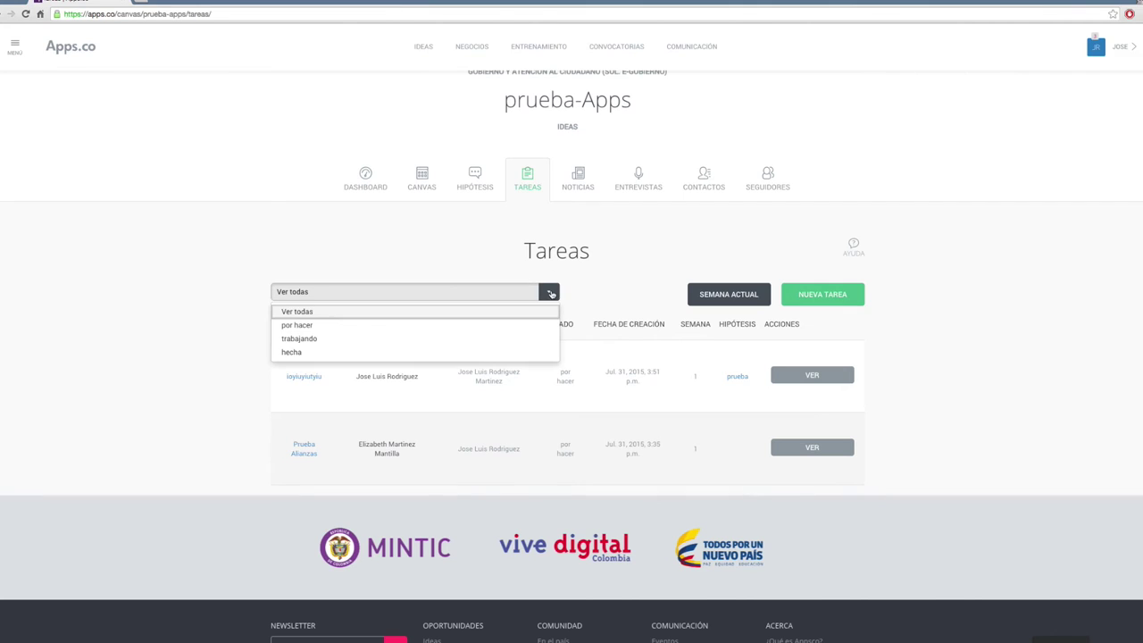
left_click(295, 326)
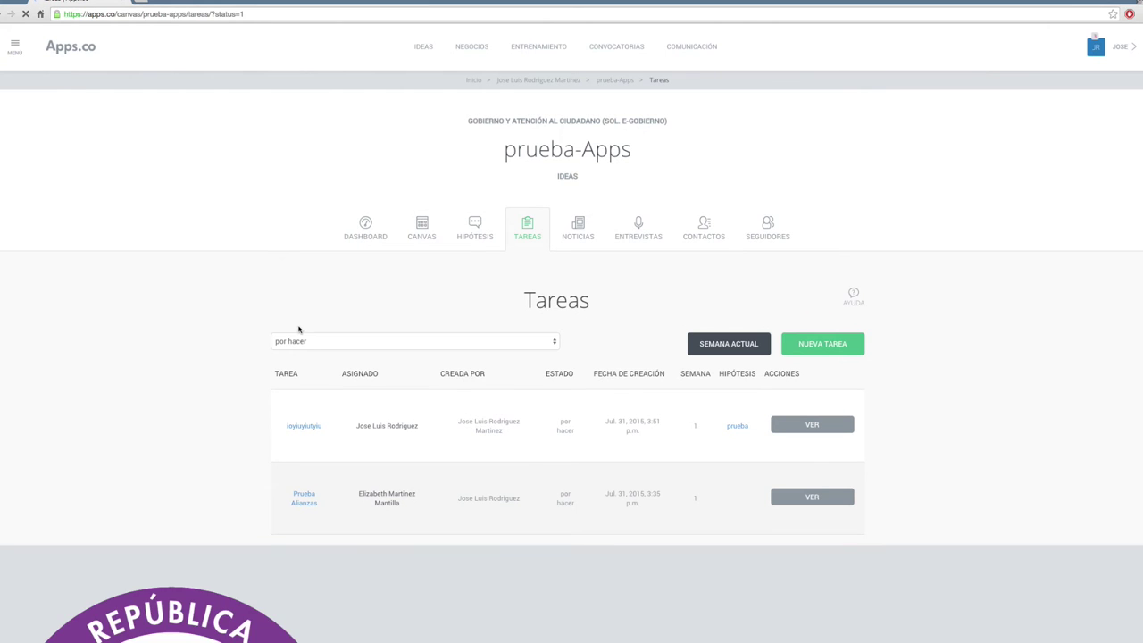
left_click(301, 340)
left_click(312, 388)
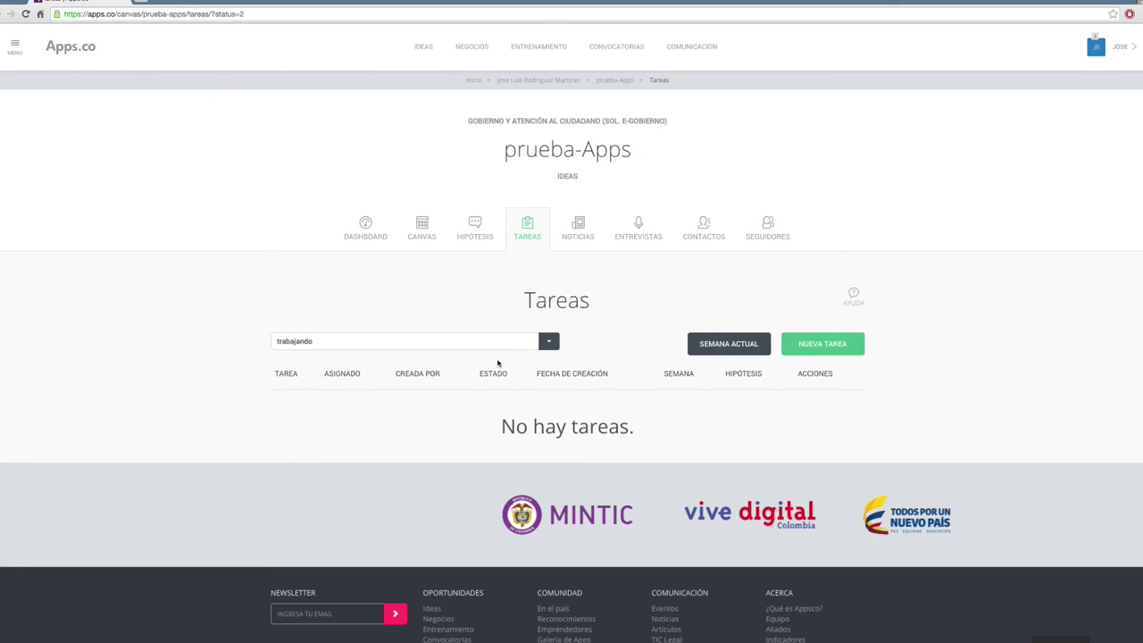
left_click(543, 347)
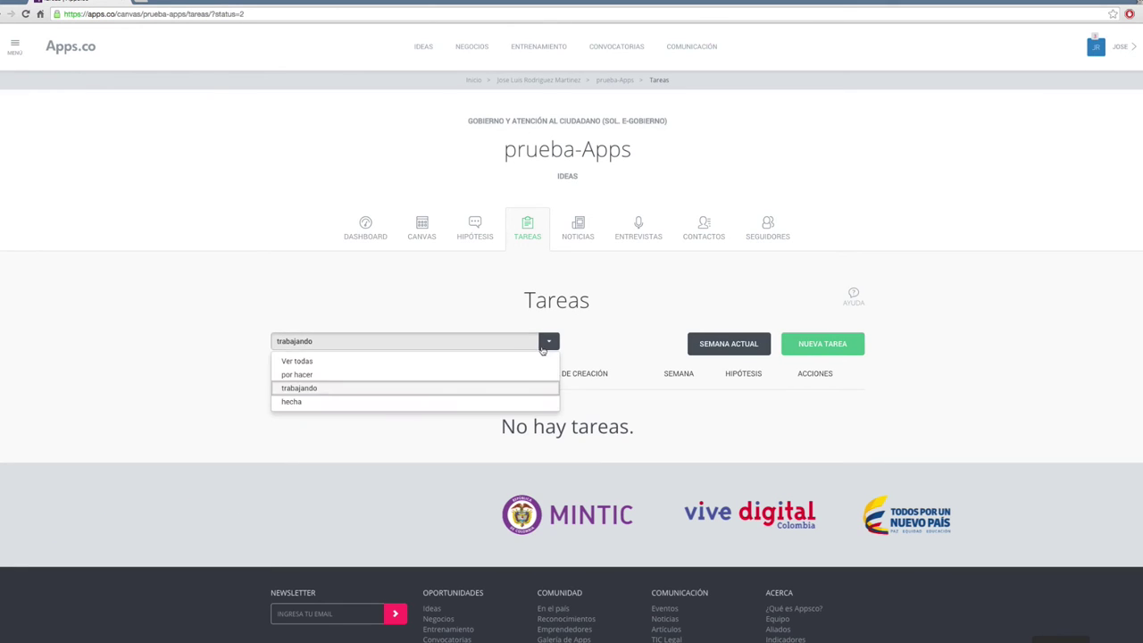
left_click(376, 403)
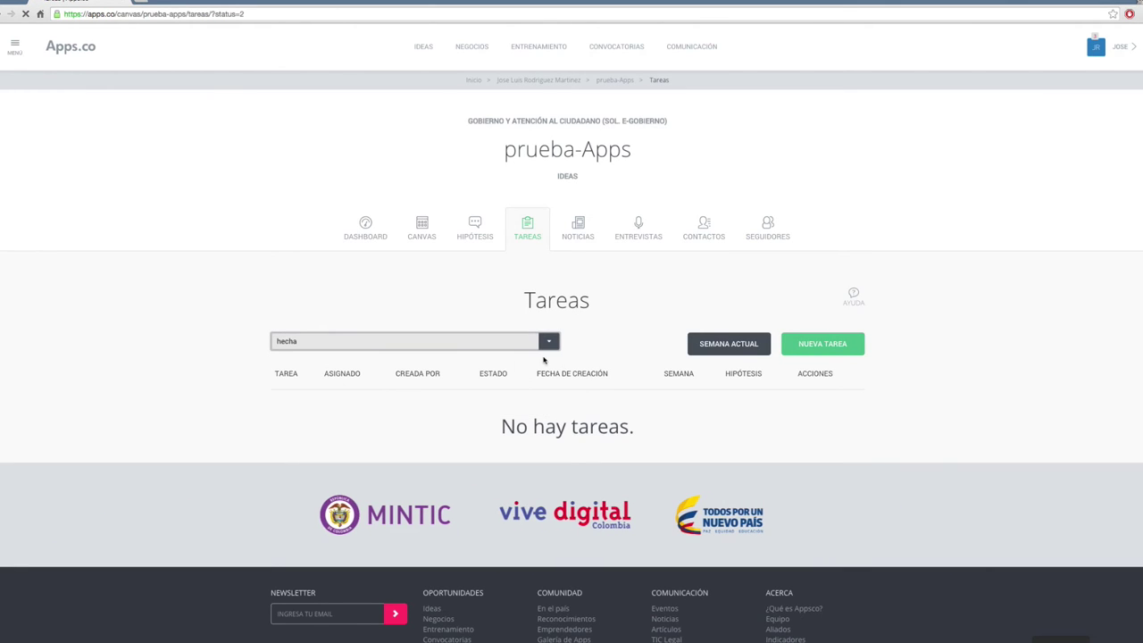
left_click(549, 347)
left_click(550, 341)
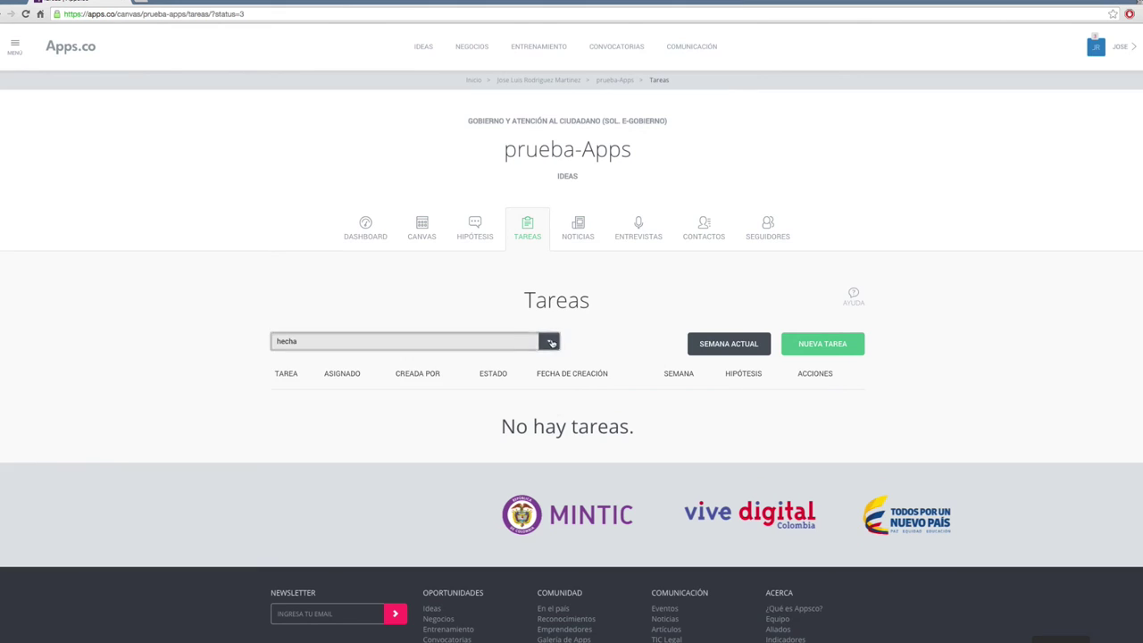
left_click(343, 375)
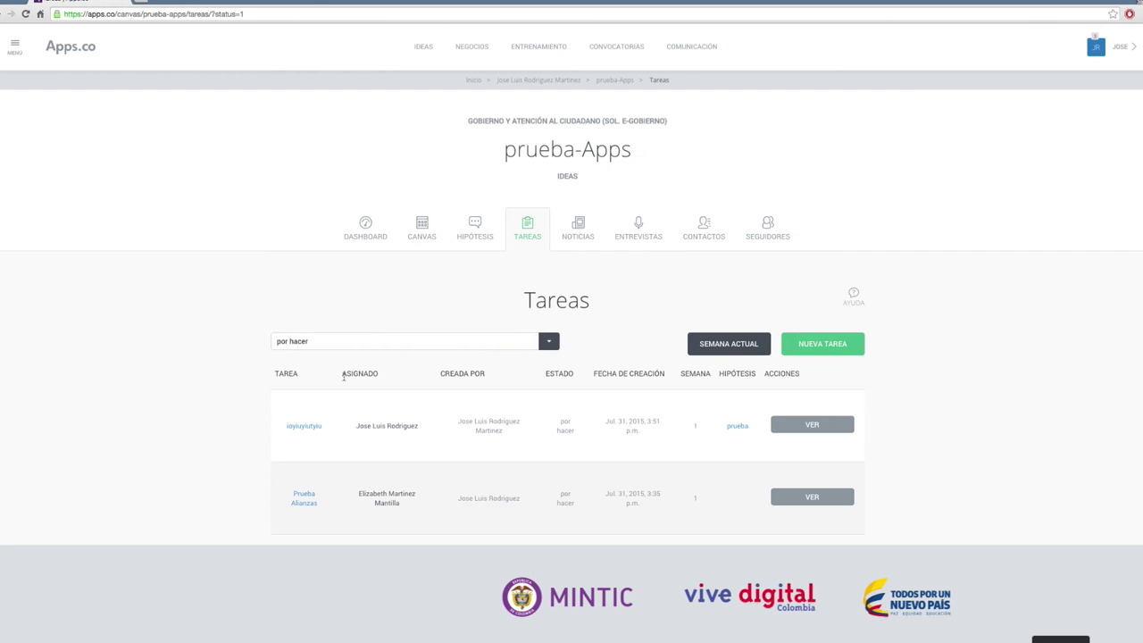
- View only the current week's tasks, and return to the tasks with status por hacer
left_click(728, 346)
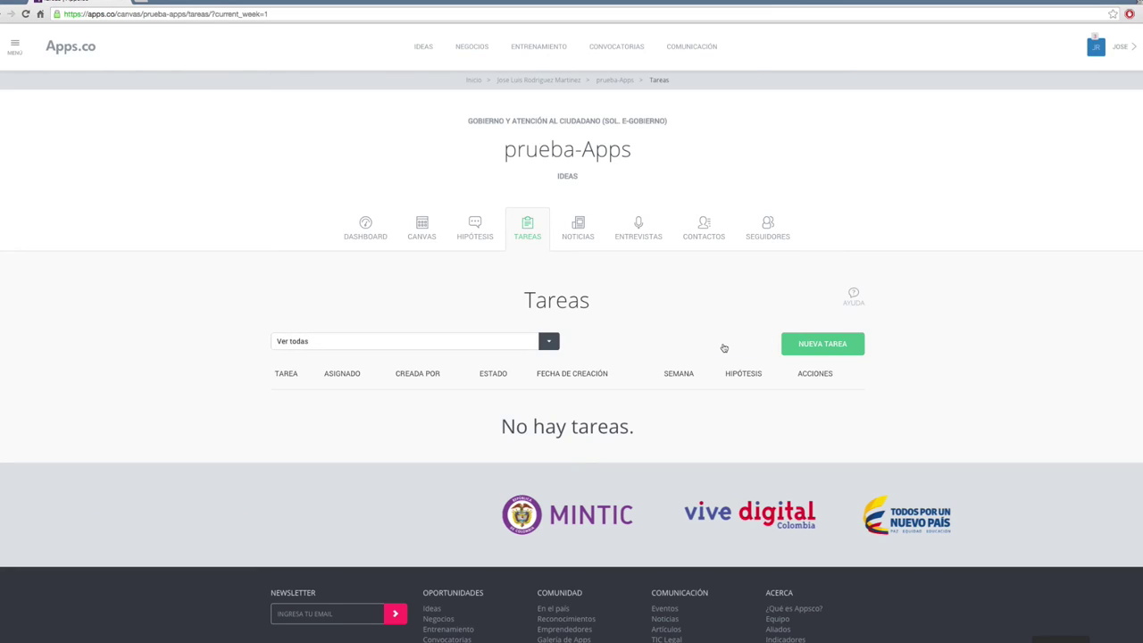
left_click(550, 341)
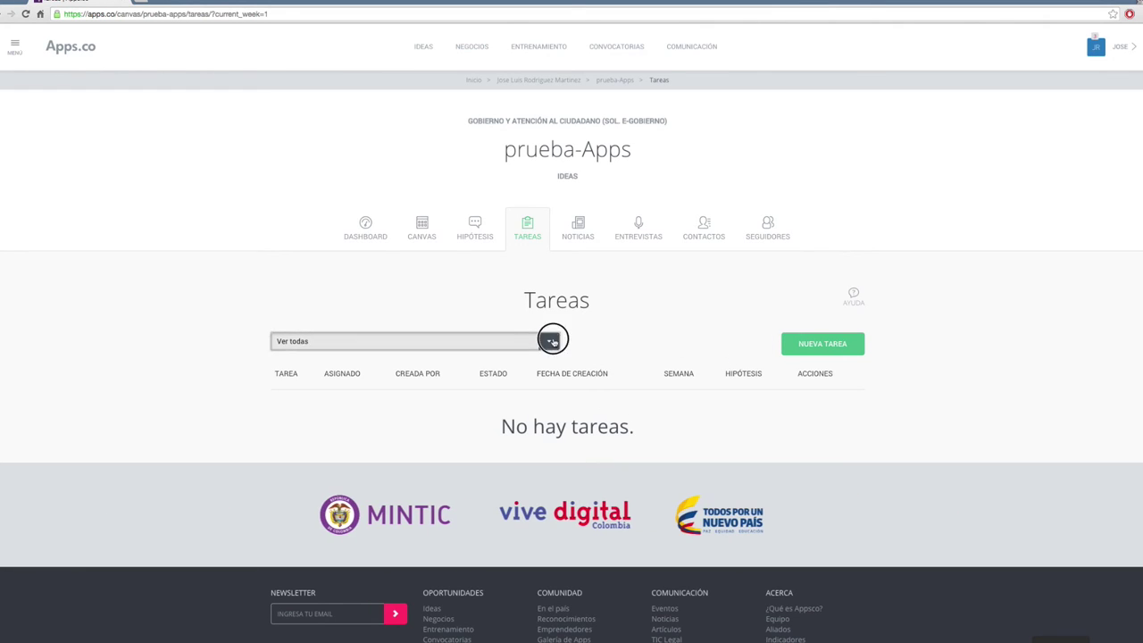
left_click(296, 375)
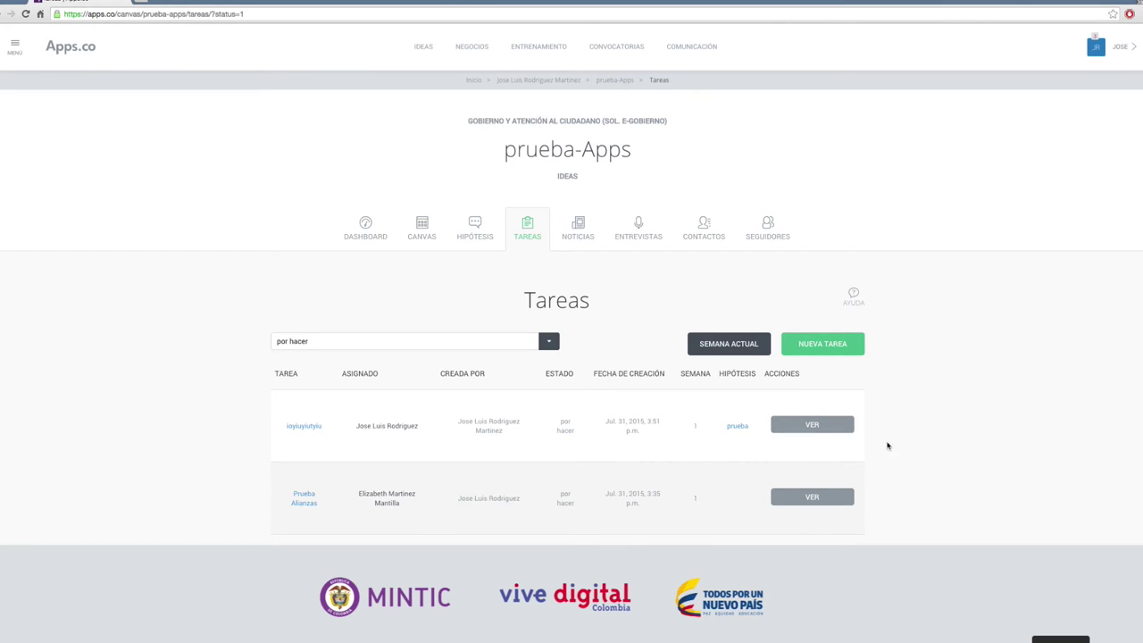
- Start a new project task titled "ghfjhgfjhgf" with the description "ghgkjhgkjhg"
left_click(815, 350)
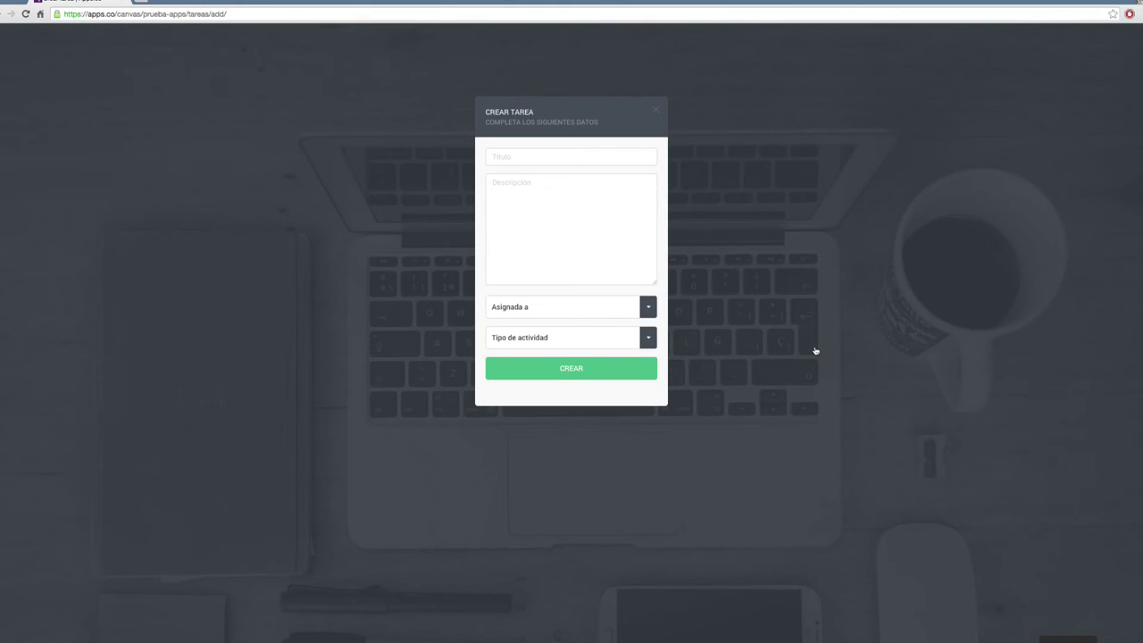
left_click(549, 156)
type("ghfjhgfjhgf")
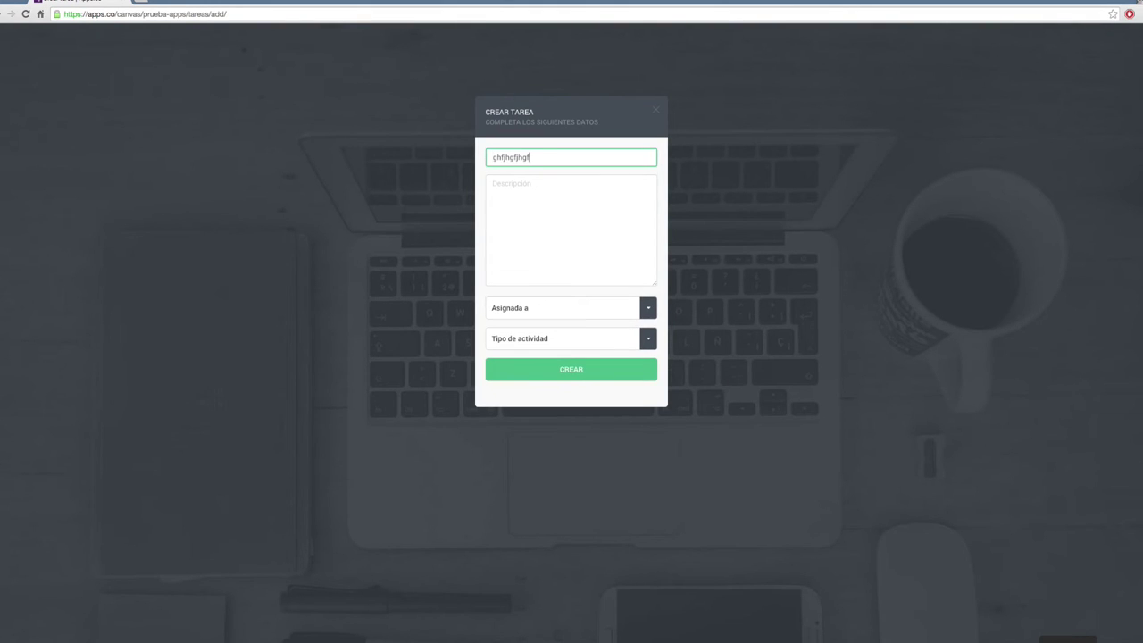
left_click(563, 201)
type("ghgkjhgkjhg")
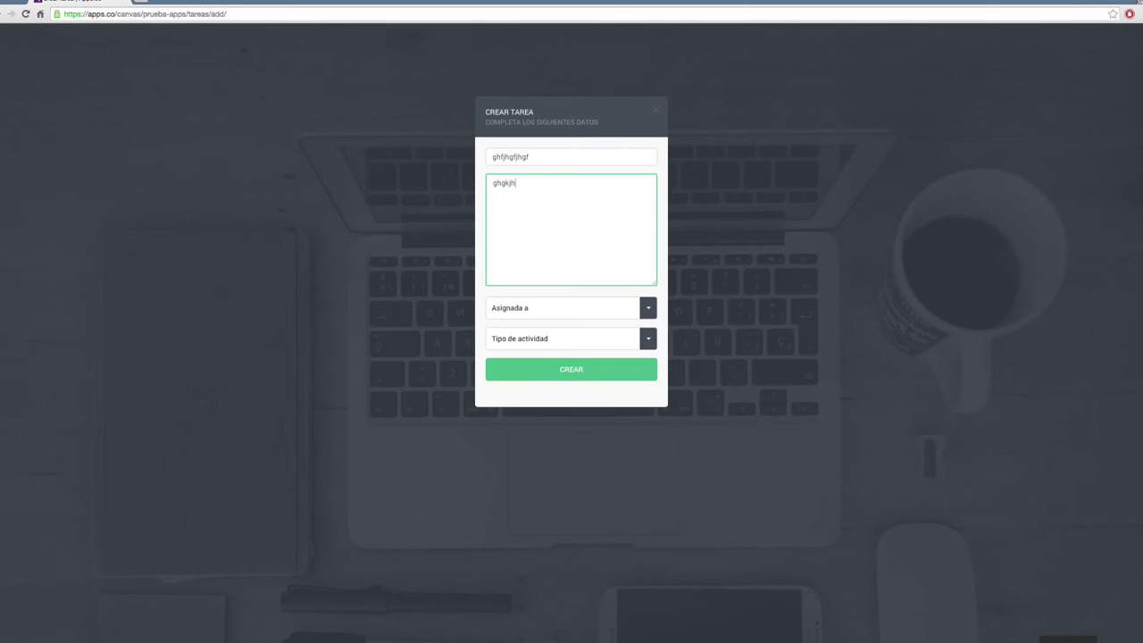
- Assign the task to the first listed team member, set its activity type to "en persona" and create it
left_click(653, 307)
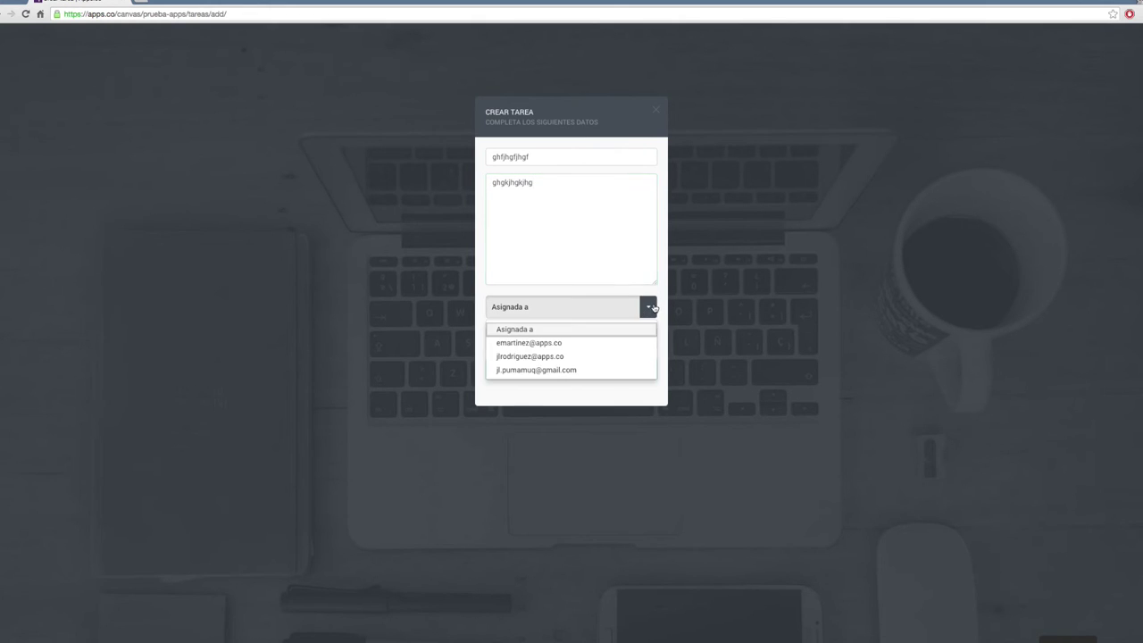
left_click(527, 343)
left_click(559, 339)
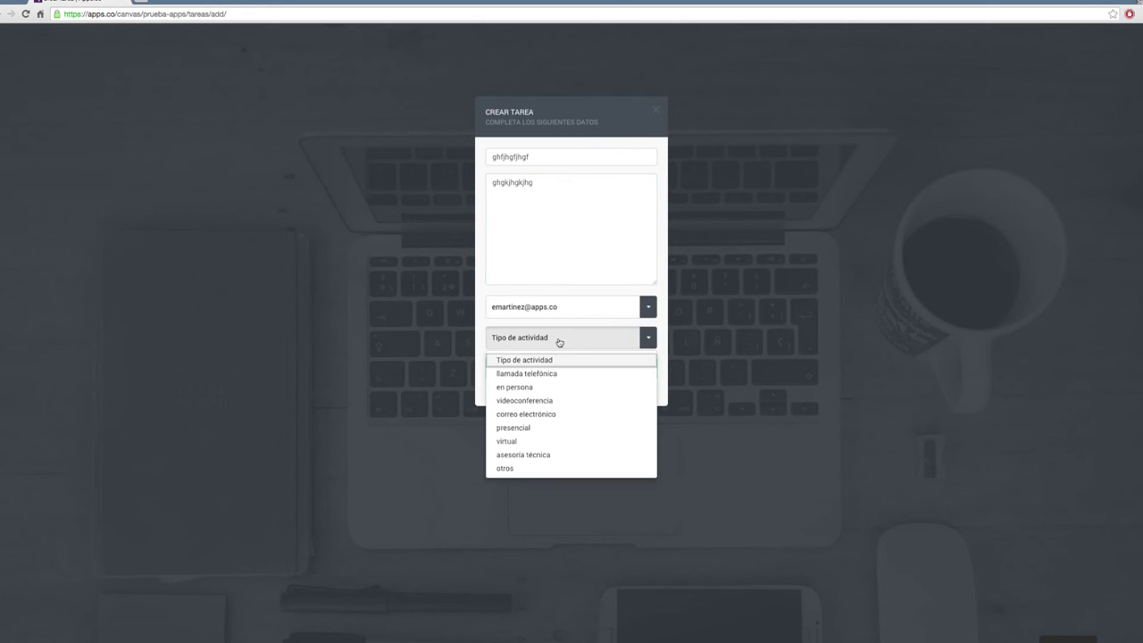
left_click(523, 388)
left_click(565, 371)
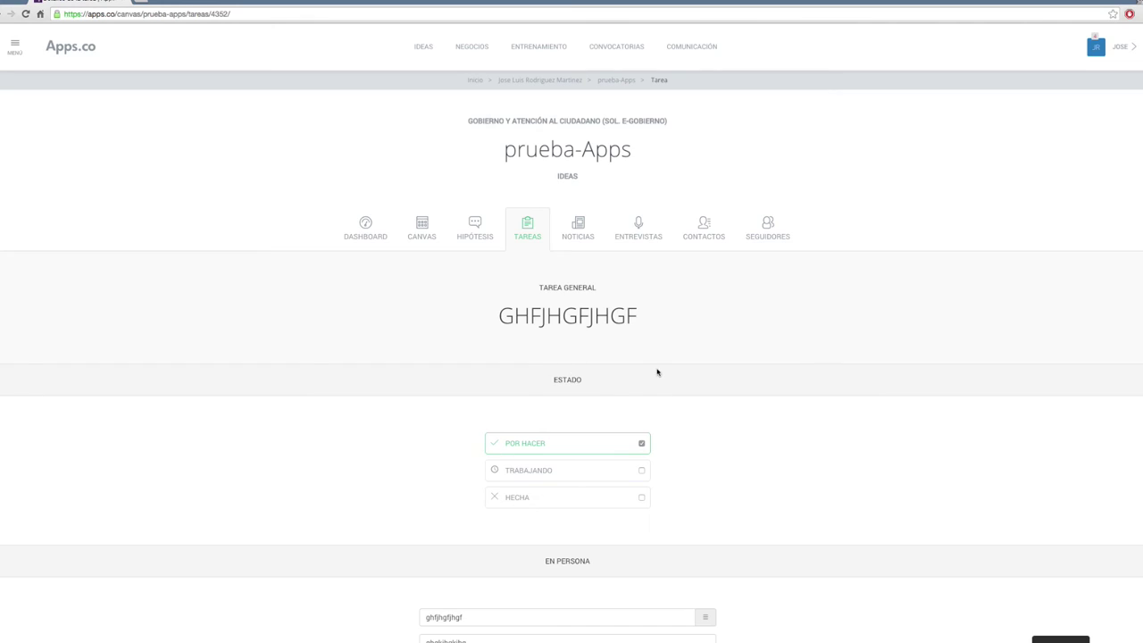
- Examine the new task's status options, details, assignee, document upload and comment sections
scroll(655, 373, "down", 2)
scroll(602, 330, "down", 1)
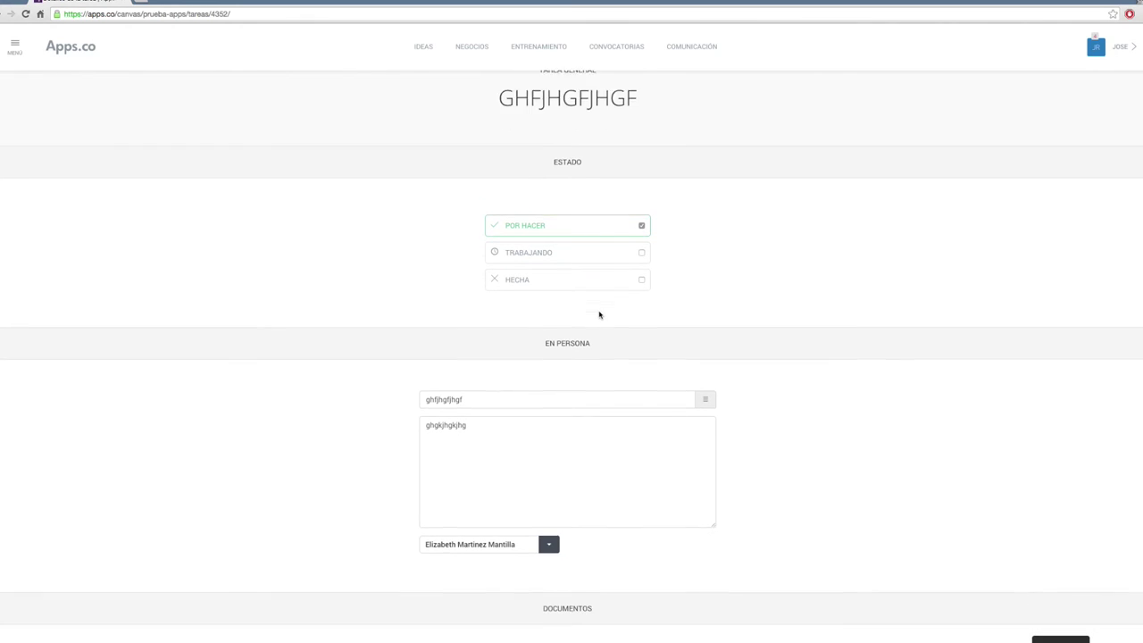
scroll(658, 226, "down", 1)
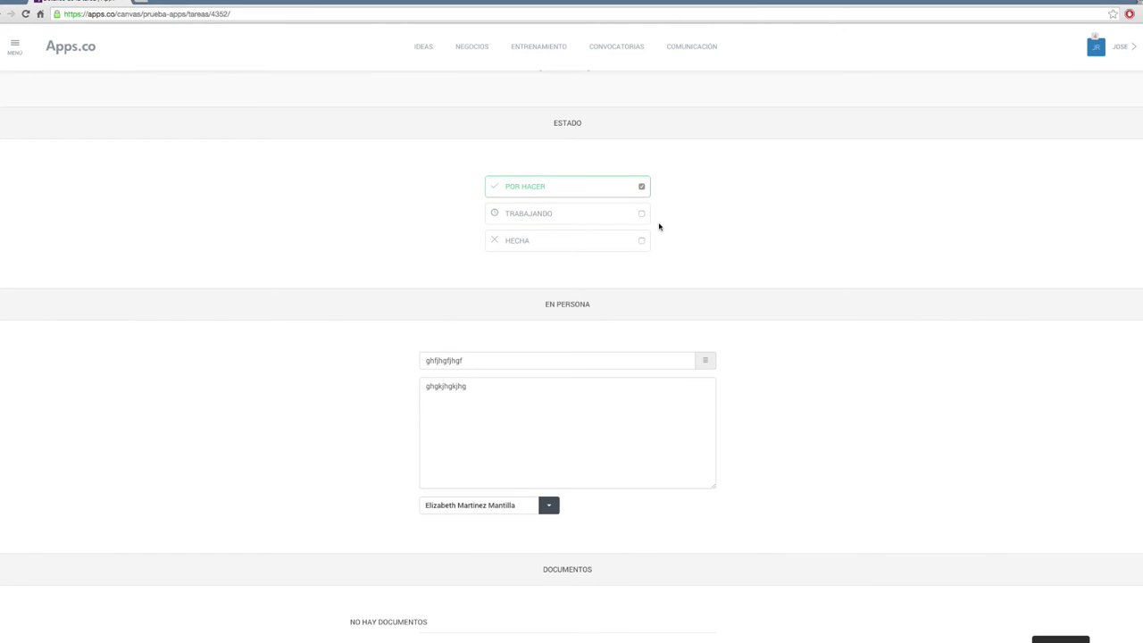
scroll(659, 227, "down", 2)
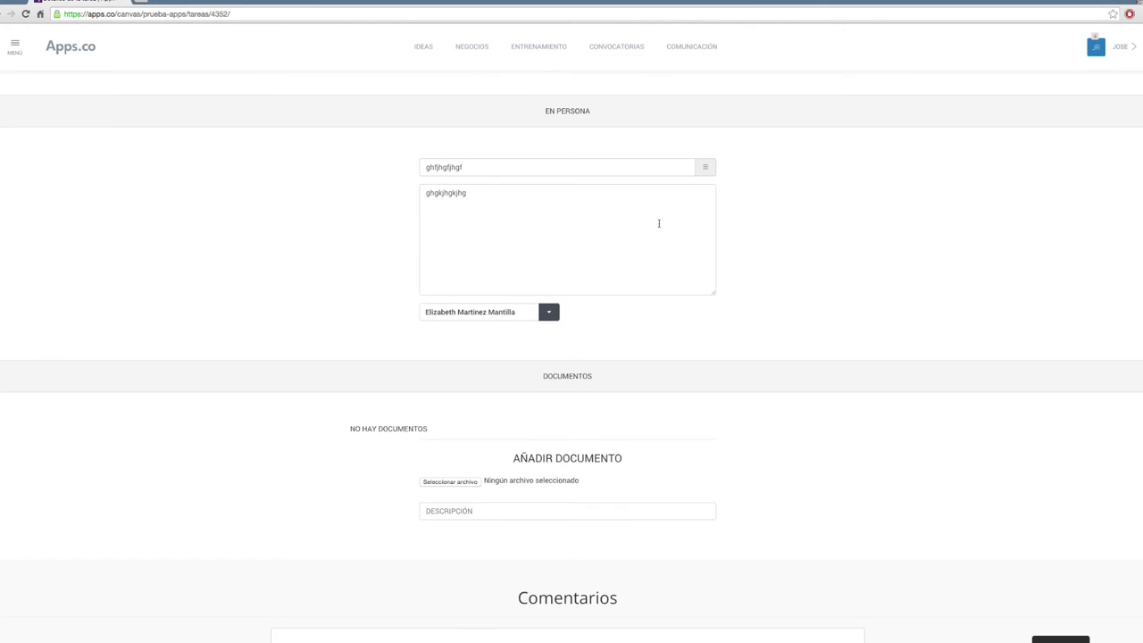
scroll(623, 252, "down", 2)
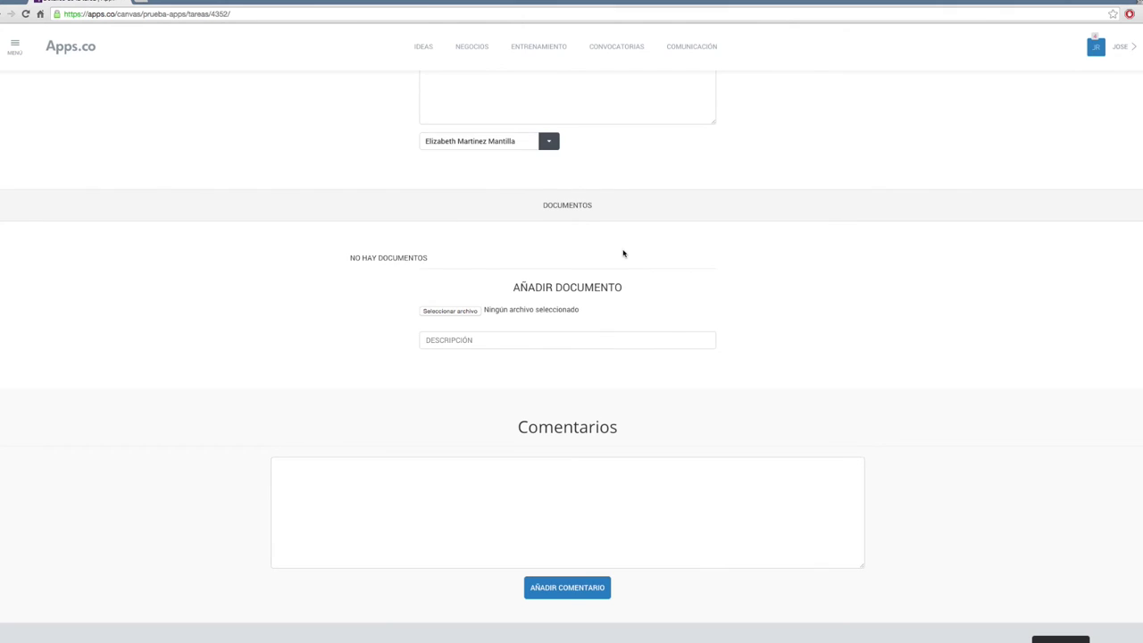
scroll(623, 252, "down", 1)
left_click(542, 478)
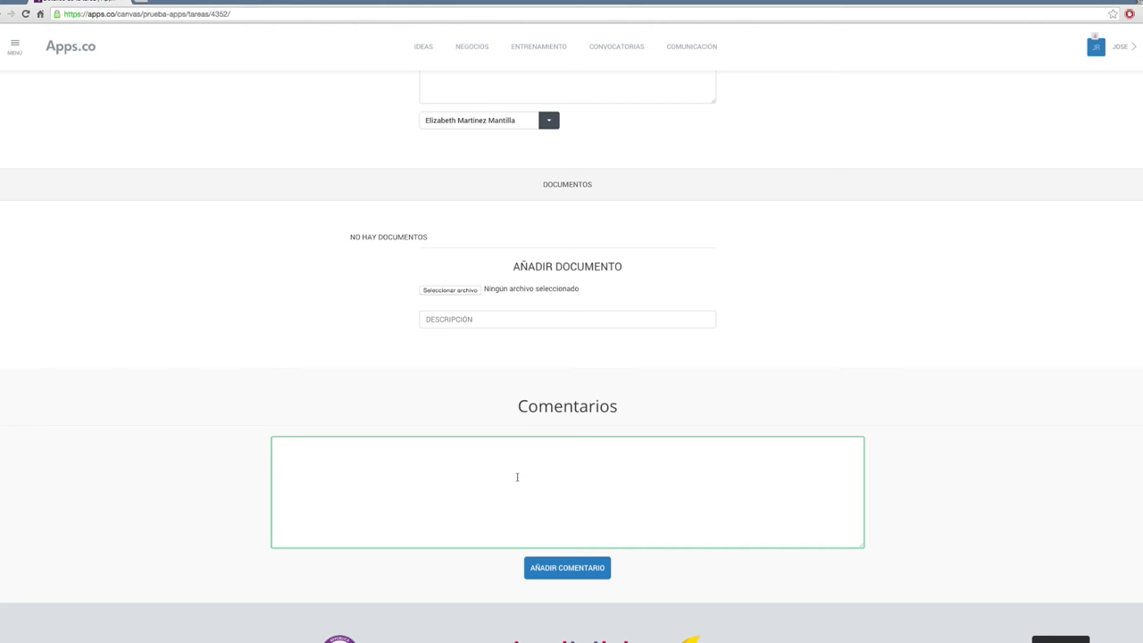
scroll(577, 268, "up", 10)
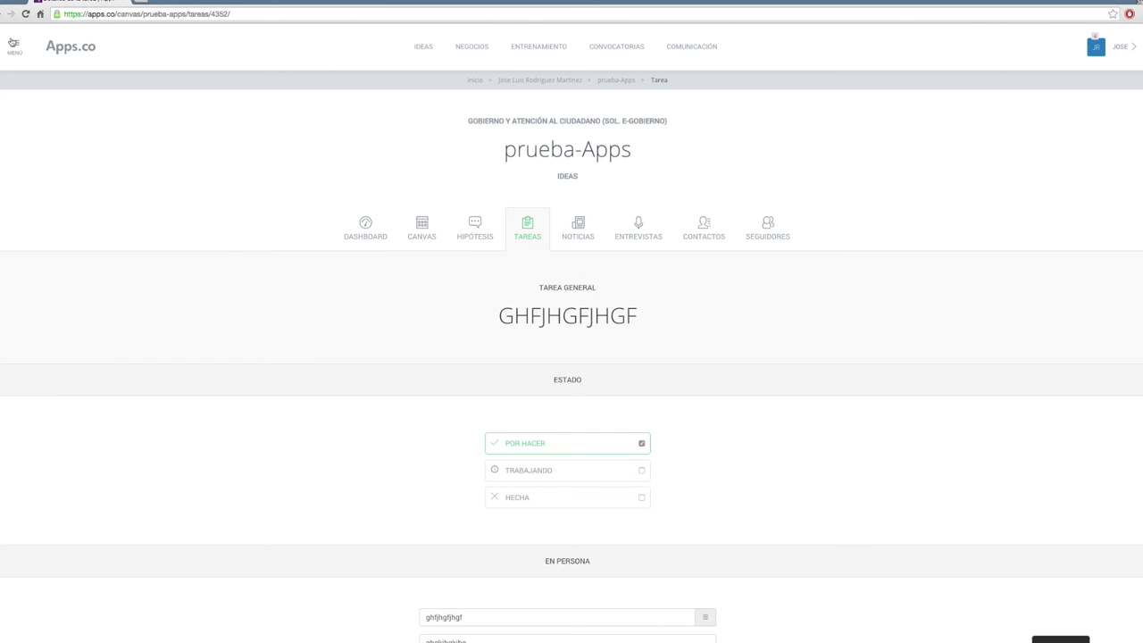
- Return to the full task list to review it, and open the project's news section
left_click(525, 223)
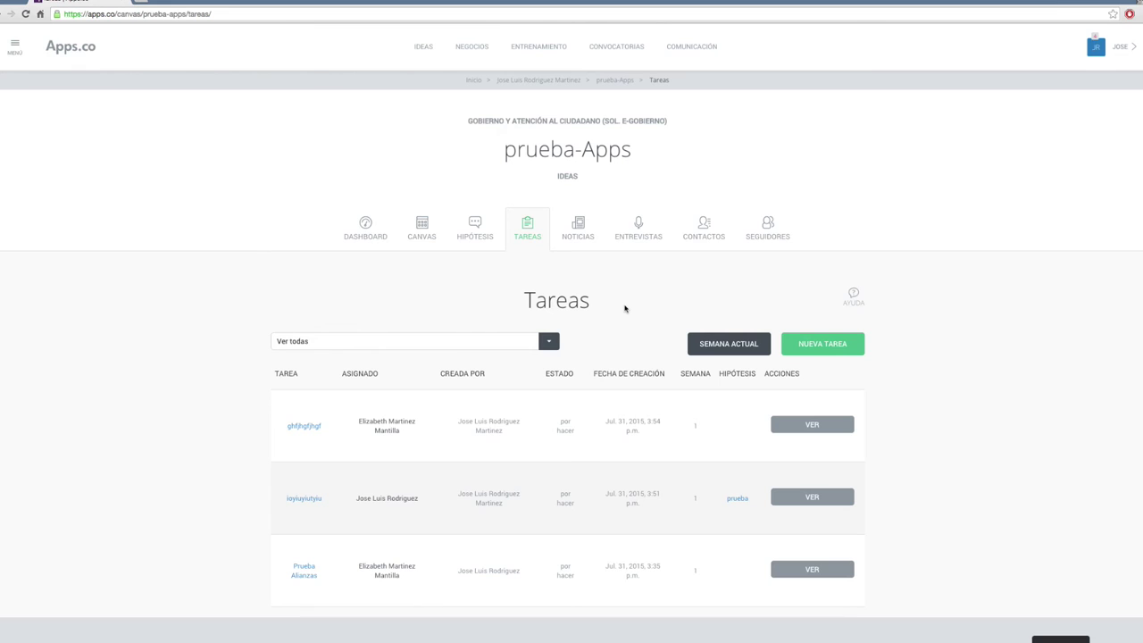
scroll(625, 308, "down", 1)
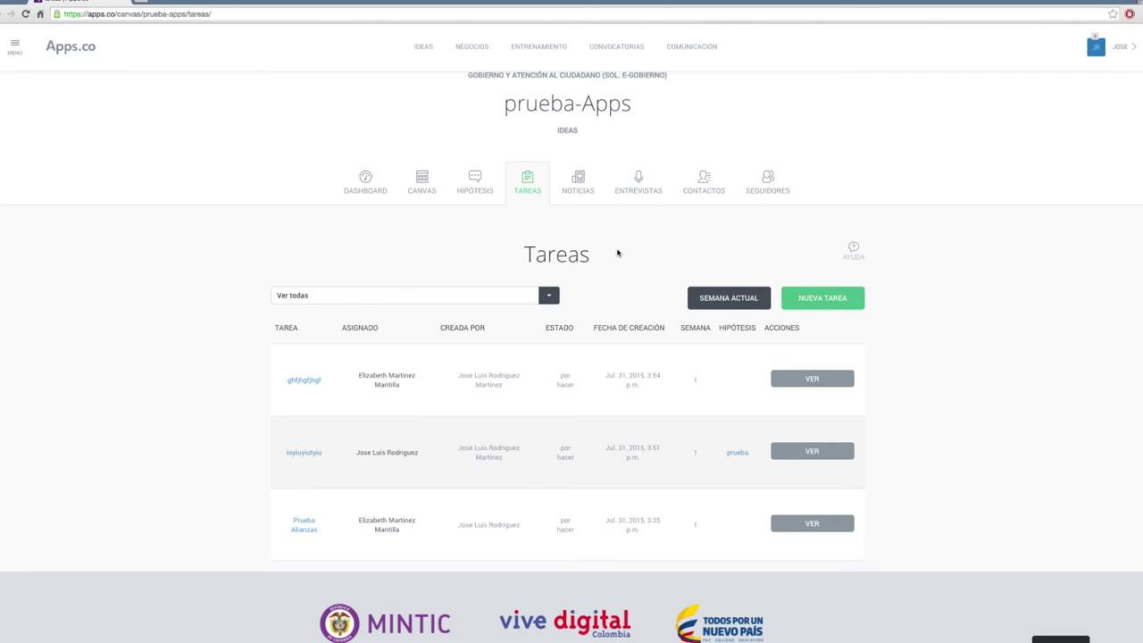
left_click(585, 186)
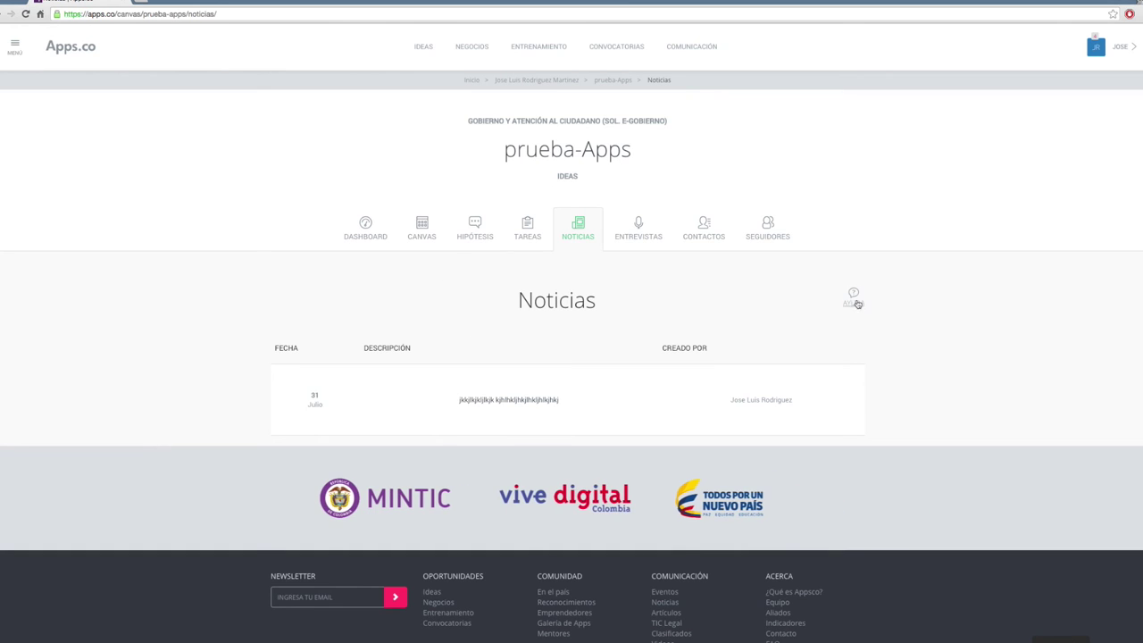
- Open the project's interviews section from the news page and examine the interview list and its week filter options
scroll(786, 326, "down", 1)
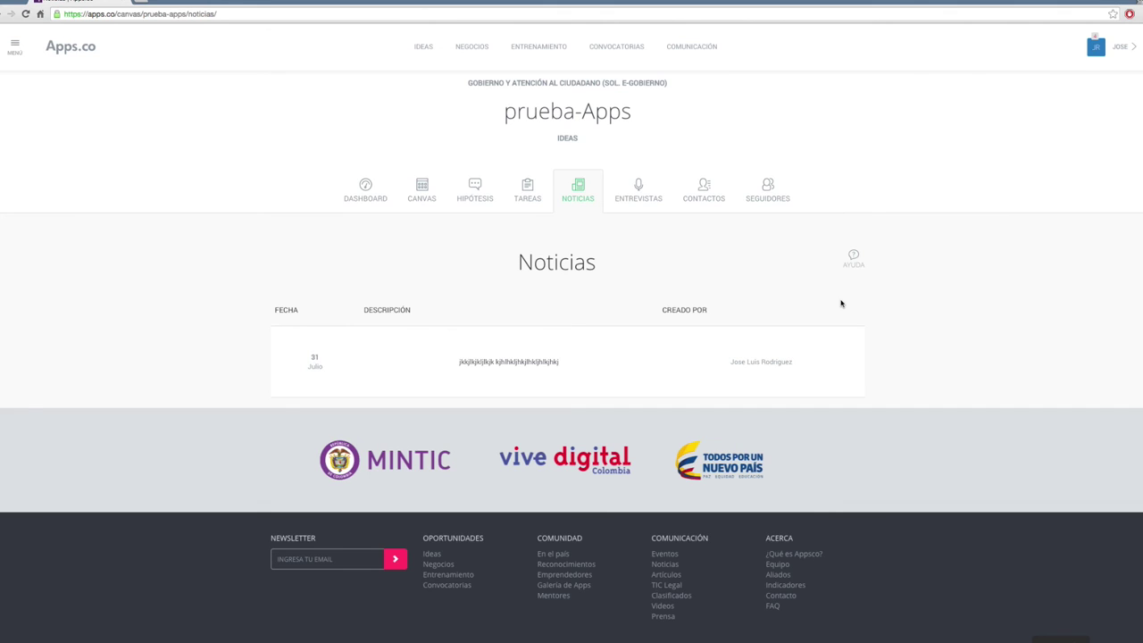
left_click(638, 195)
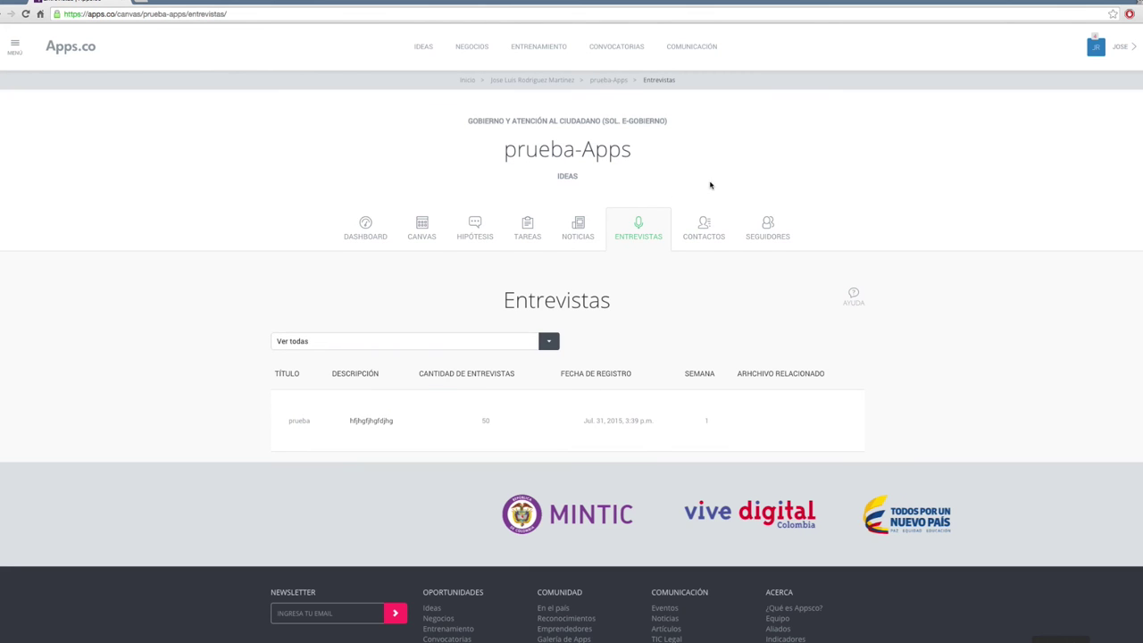
scroll(709, 188, "down", 1)
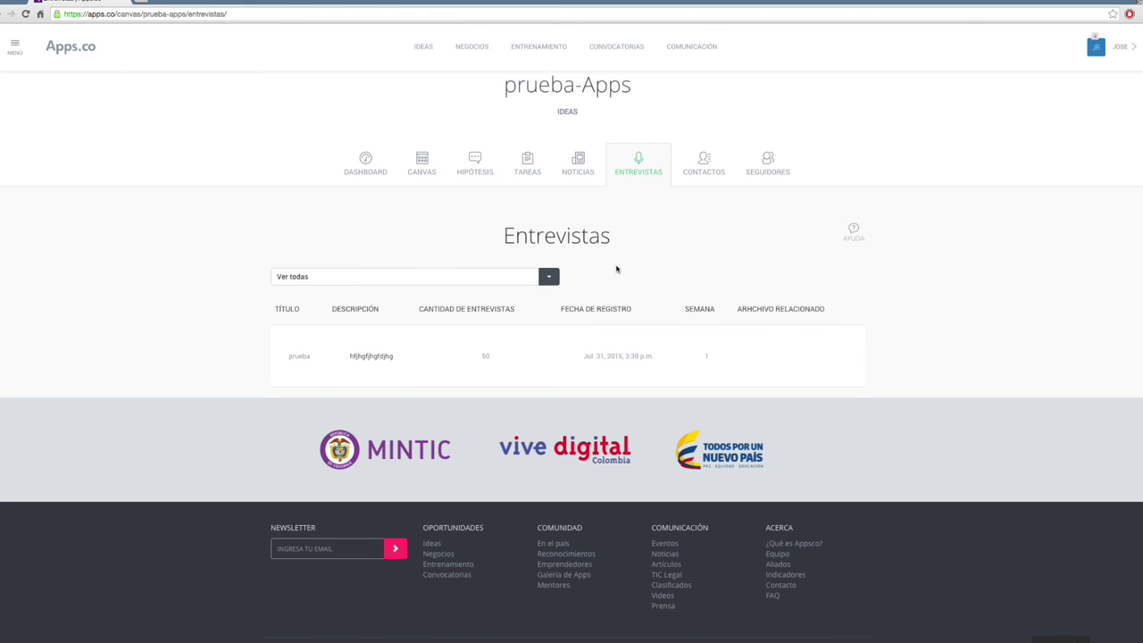
left_click(410, 277)
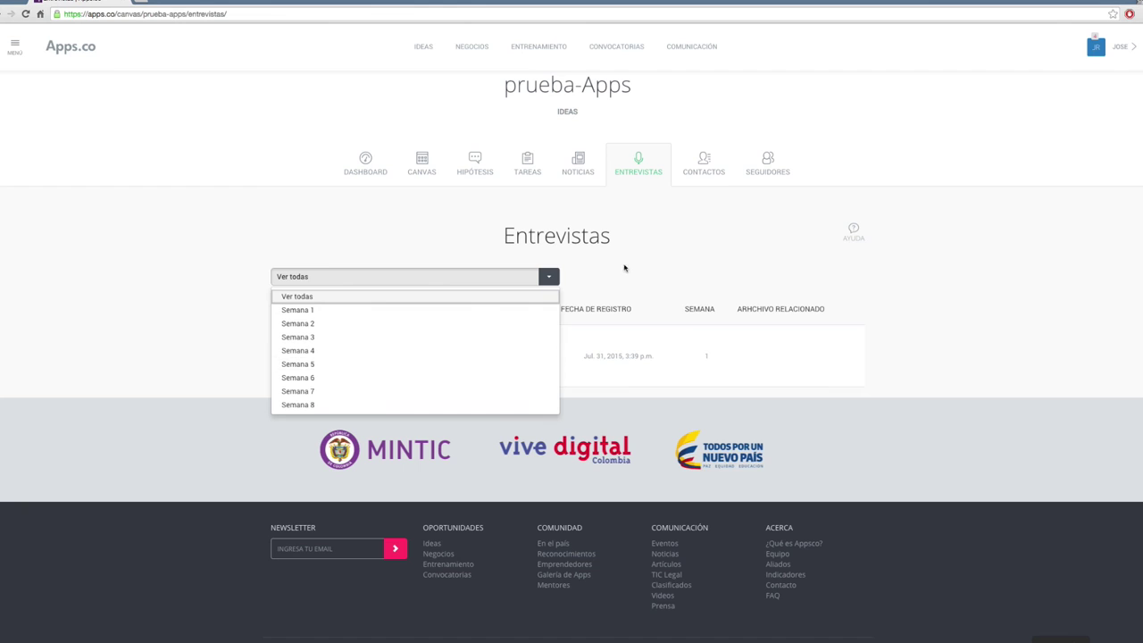
left_click(651, 261)
- Open the project's contacts section and examine the listed contact's general, user-authorised and sales data fields
left_click(685, 161)
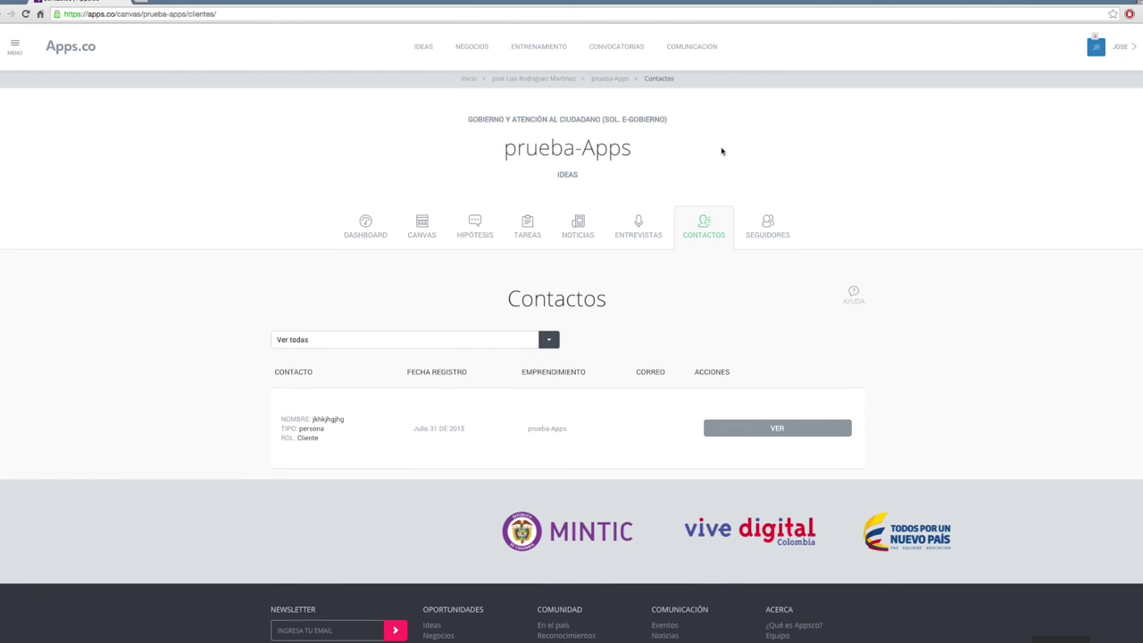
scroll(785, 232, "down", 1)
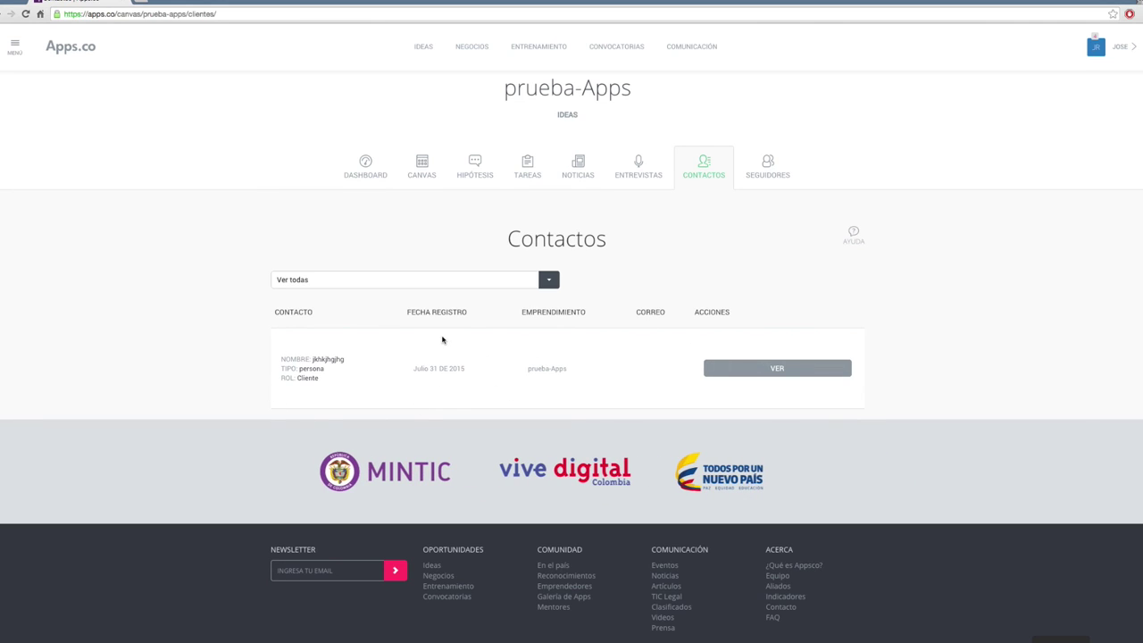
left_click(778, 373)
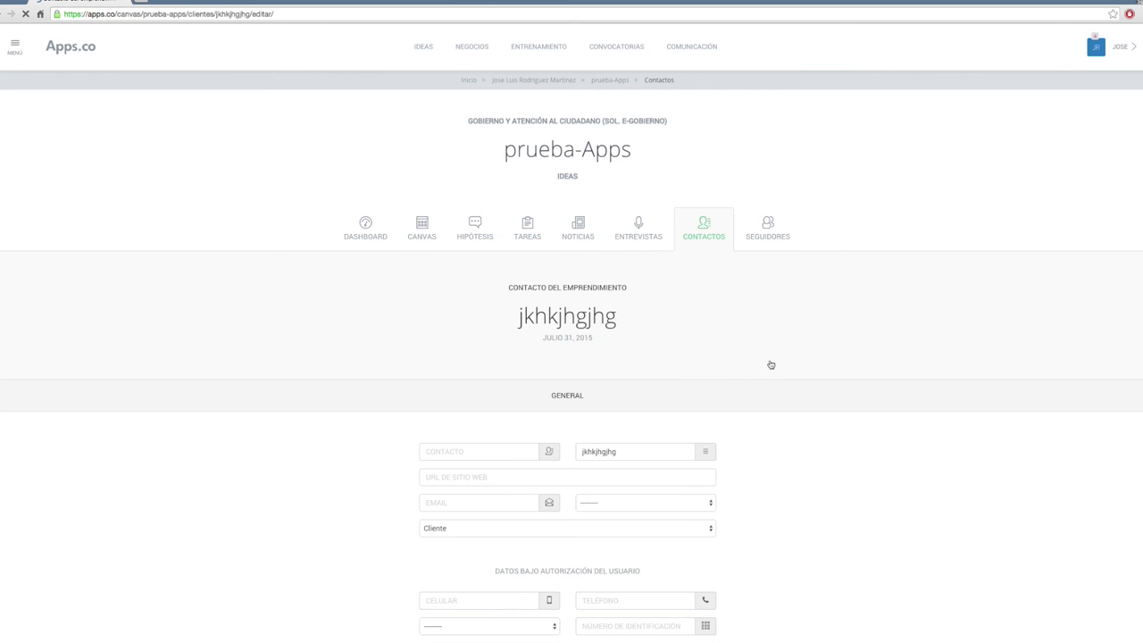
scroll(633, 342, "down", 5)
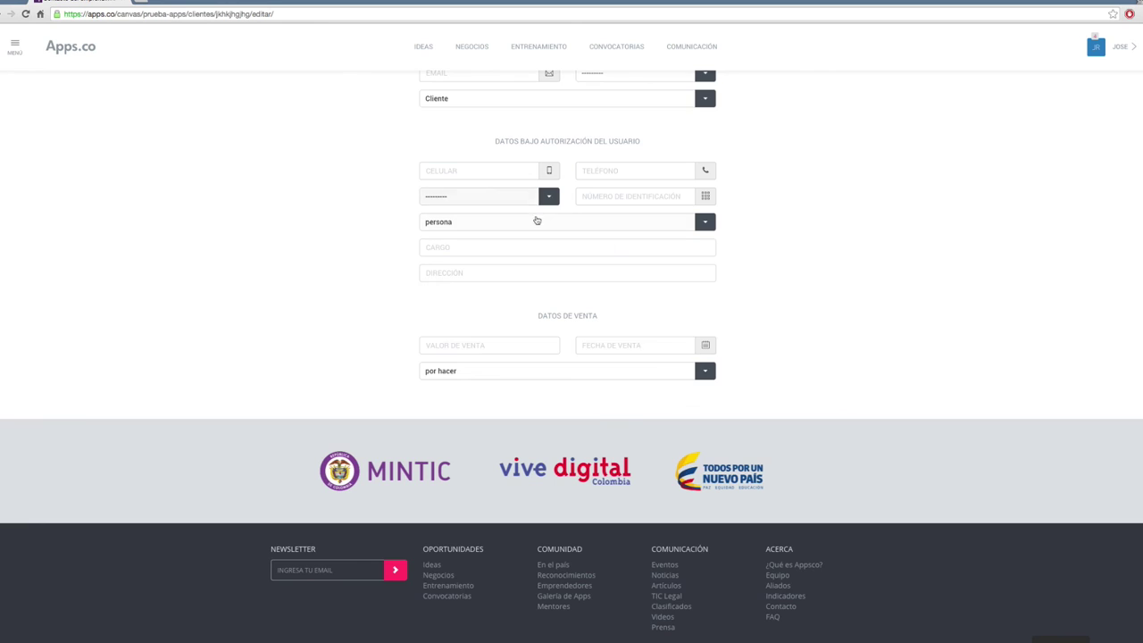
scroll(535, 221, "up", 2)
scroll(536, 222, "up", 1)
scroll(607, 330, "down", 2)
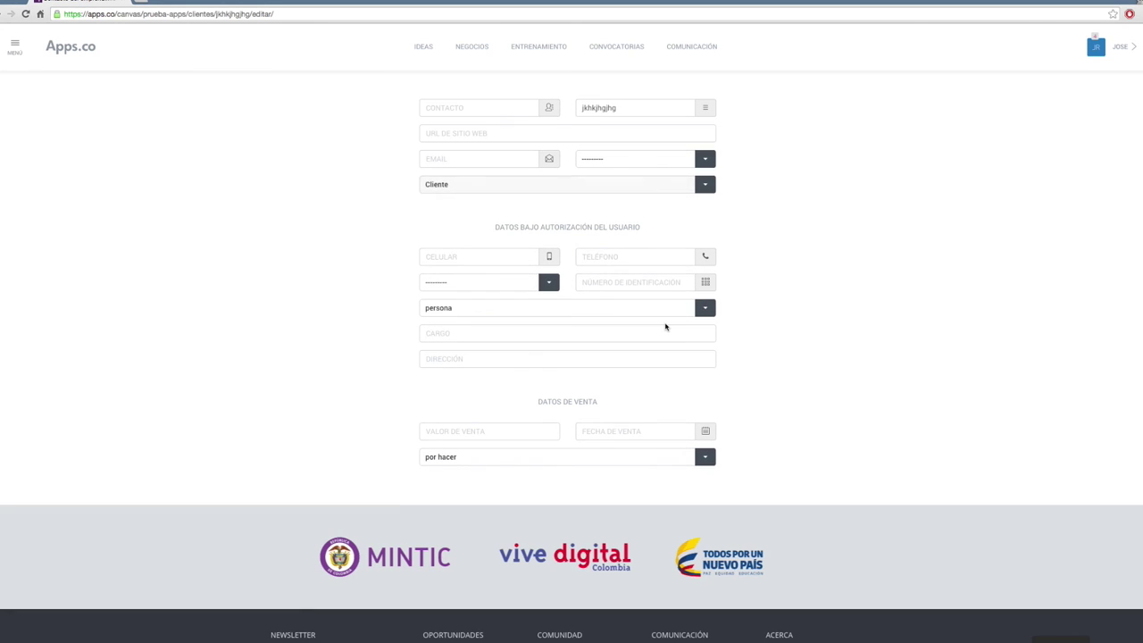
scroll(666, 327, "up", 5)
- Return to the project's contact list, and open the followers section
left_click(703, 218)
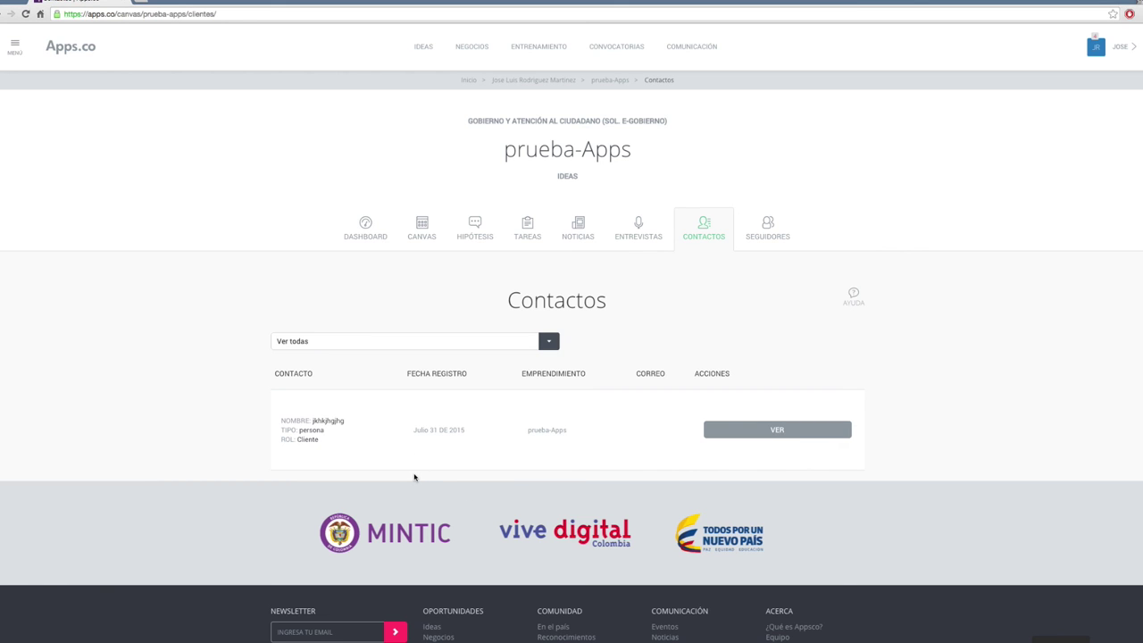
left_click(768, 232)
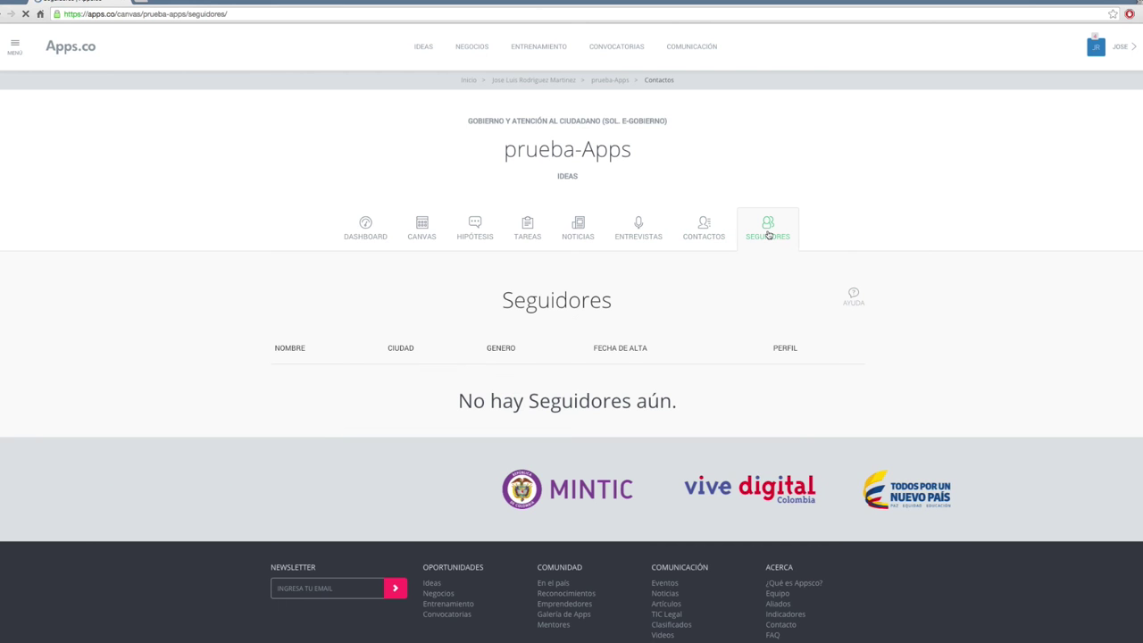